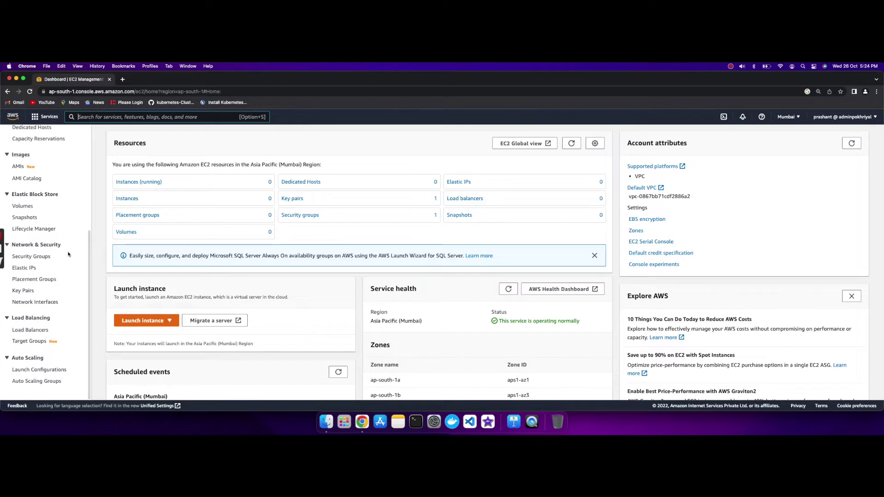
Step: Start a new EC2 security group named SG-HTTP with the description "Allow HTTP"
{"action": "left_click", "coordinate": [45, 257]}
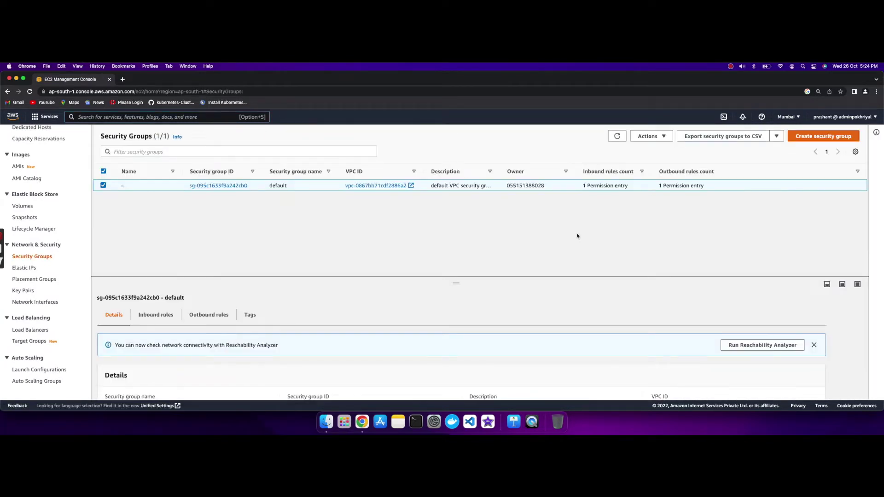
{"action": "left_click", "coordinate": [789, 137]}
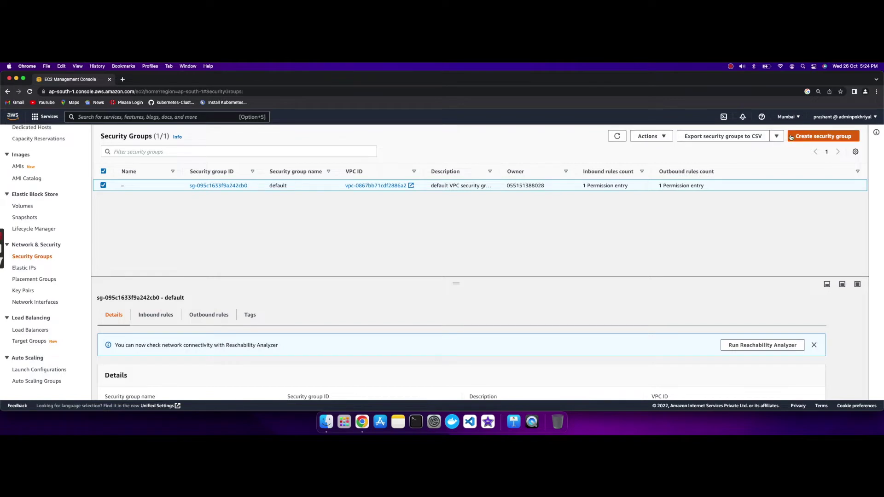
{"action": "left_click", "coordinate": [171, 222]}
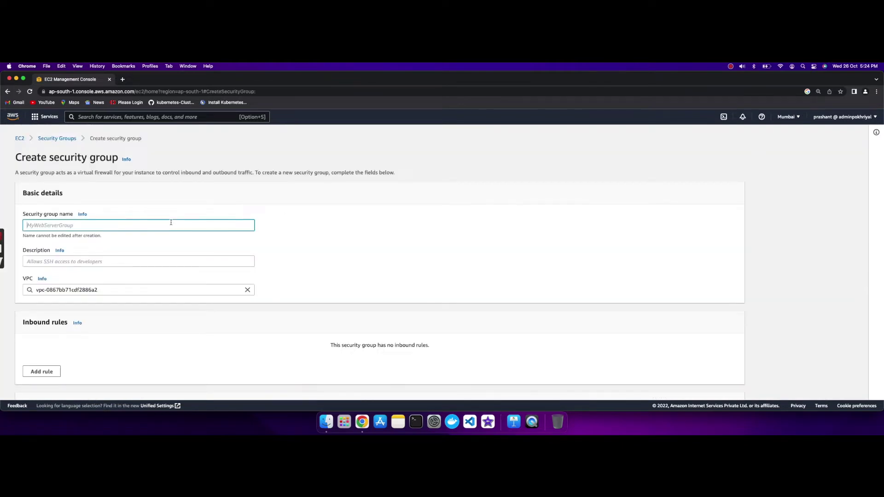
{"action": "type", "text": "SG-HTTP"}
{"action": "key", "text": "Tab"}
{"action": "key", "text": "Tab"}
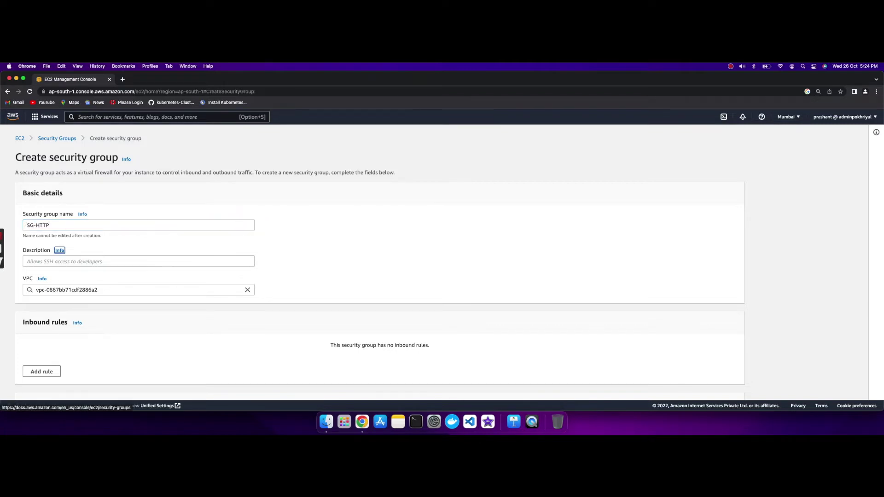
{"action": "type", "text": "A"}
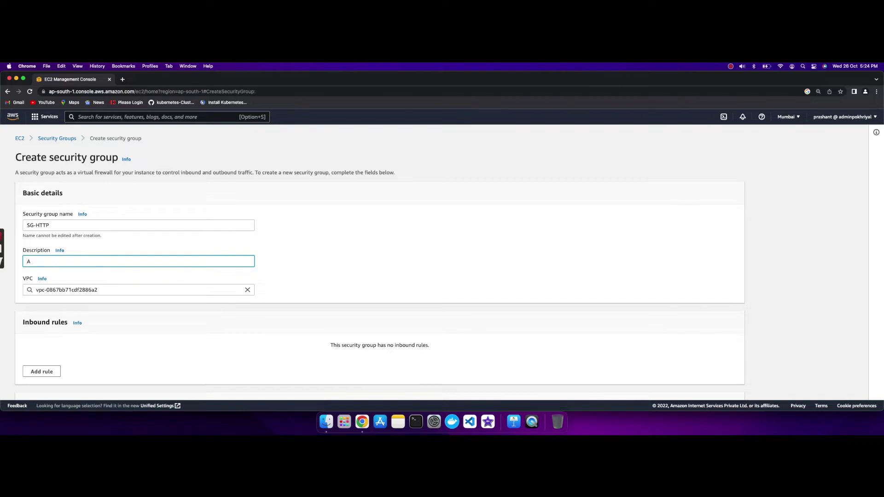
{"action": "type", "text": "llow HTTP"}
Step: Add an inbound rule of type HTTP with source Anywhere-IPv4 and the description "Allow HTTP requests"
{"action": "scroll", "coordinate": [198, 275], "scroll_direction": "down", "scroll_amount": 3}
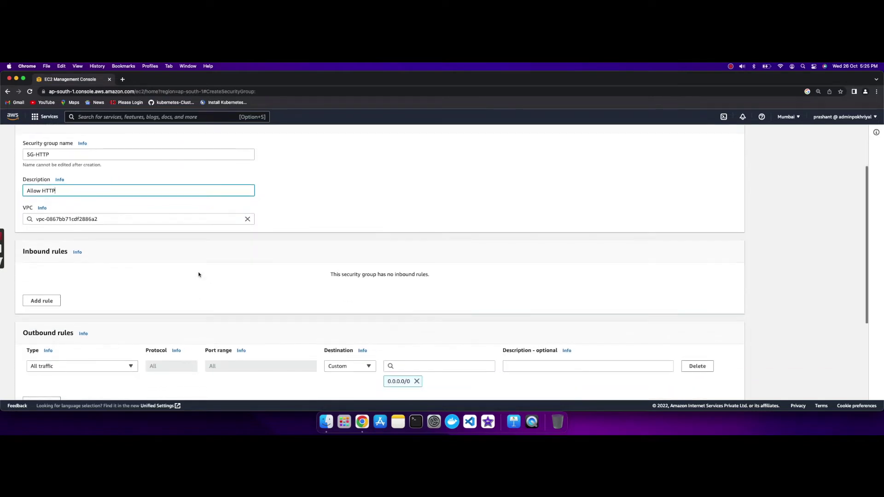
{"action": "left_click", "coordinate": [59, 303]}
{"action": "left_click", "coordinate": [78, 285]}
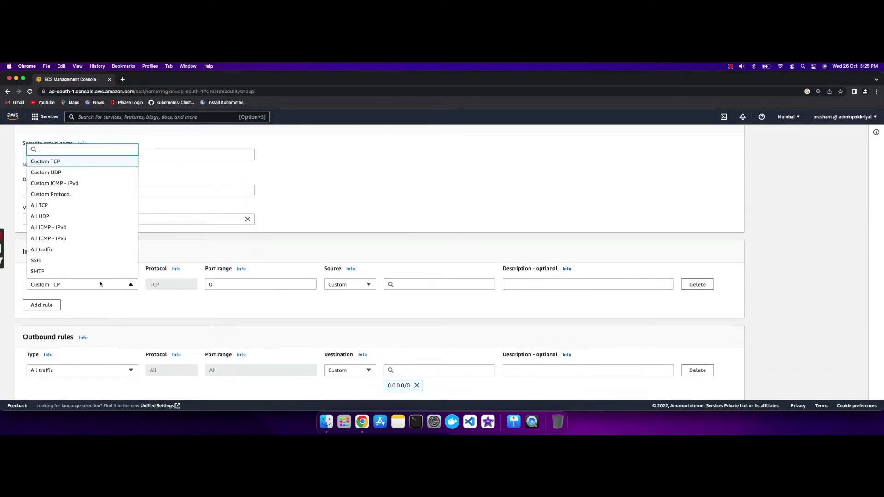
{"action": "scroll", "coordinate": [73, 231], "scroll_direction": "down", "scroll_amount": 1}
{"action": "scroll", "coordinate": [73, 231], "scroll_direction": "down", "scroll_amount": 3}
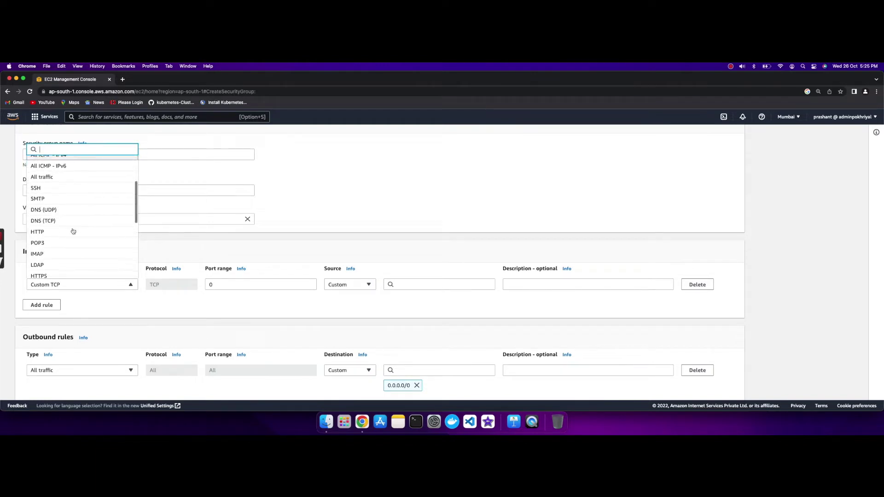
{"action": "left_click", "coordinate": [71, 232]}
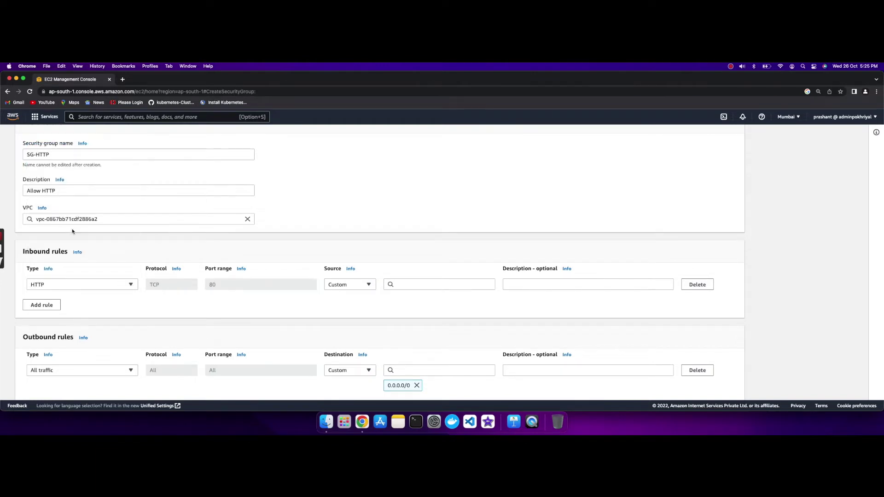
{"action": "left_click", "coordinate": [337, 285]}
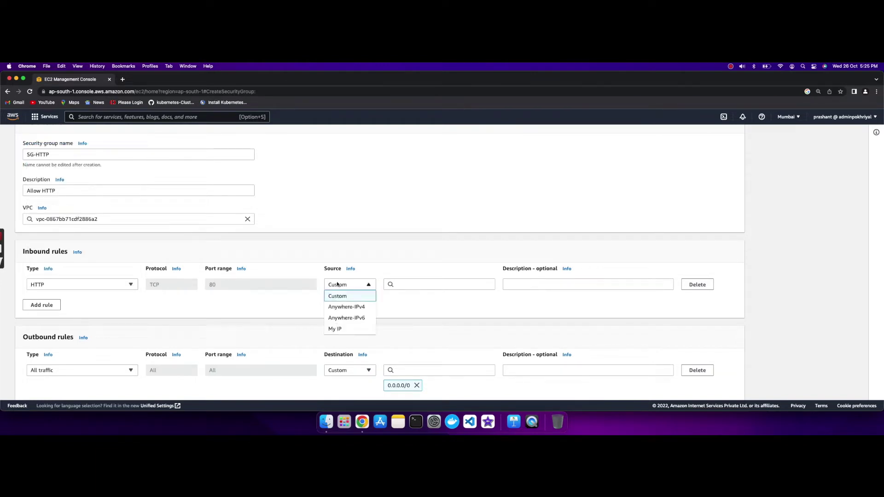
{"action": "left_click", "coordinate": [354, 307]}
{"action": "left_click", "coordinate": [527, 285]}
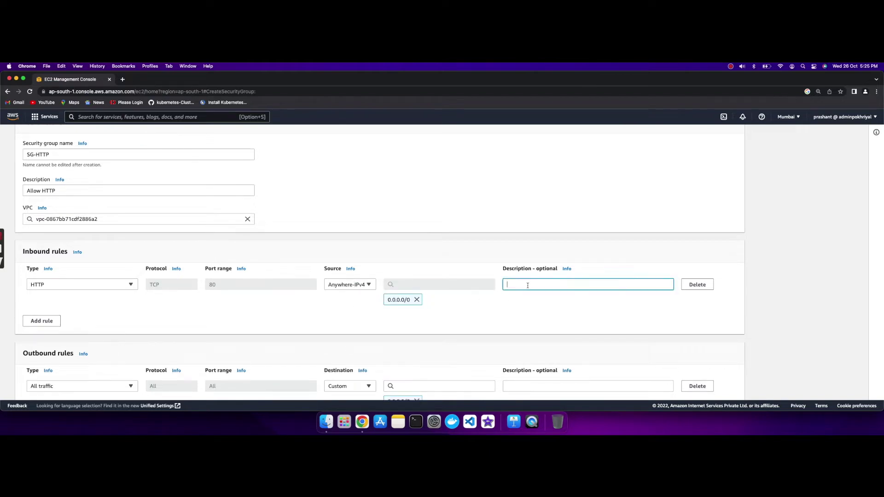
{"action": "type", "text": "Allow HTTP requests"}
Step: Tag the security group with key Name and value SG-HTTP, and create it
{"action": "scroll", "coordinate": [527, 288], "scroll_direction": "down", "scroll_amount": 5}
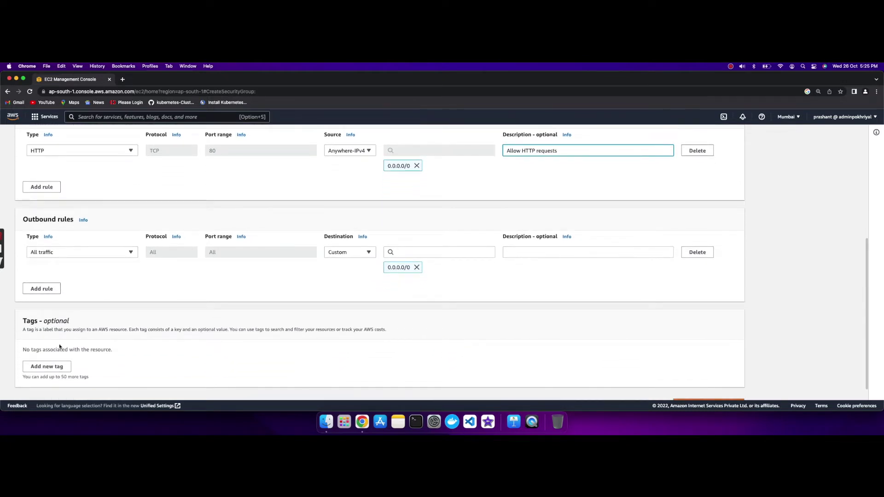
{"action": "left_click", "coordinate": [57, 367]}
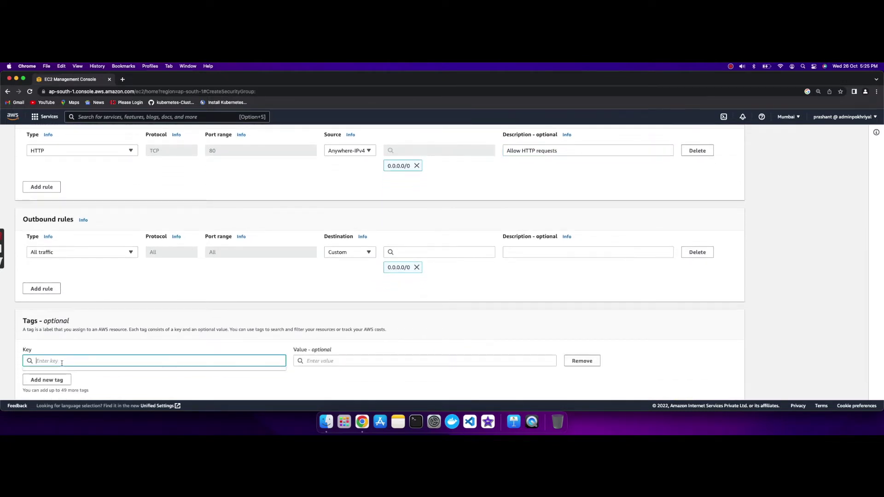
{"action": "type", "text": "Name"}
{"action": "key", "text": "Tab"}
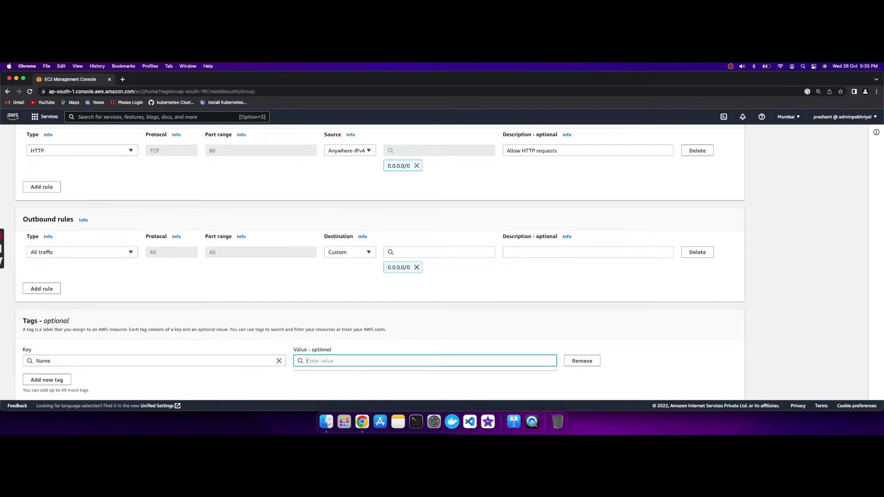
{"action": "type", "text": "SG-HTTP"}
{"action": "scroll", "coordinate": [669, 361], "scroll_direction": "down", "scroll_amount": 2}
{"action": "left_click", "coordinate": [679, 385]}
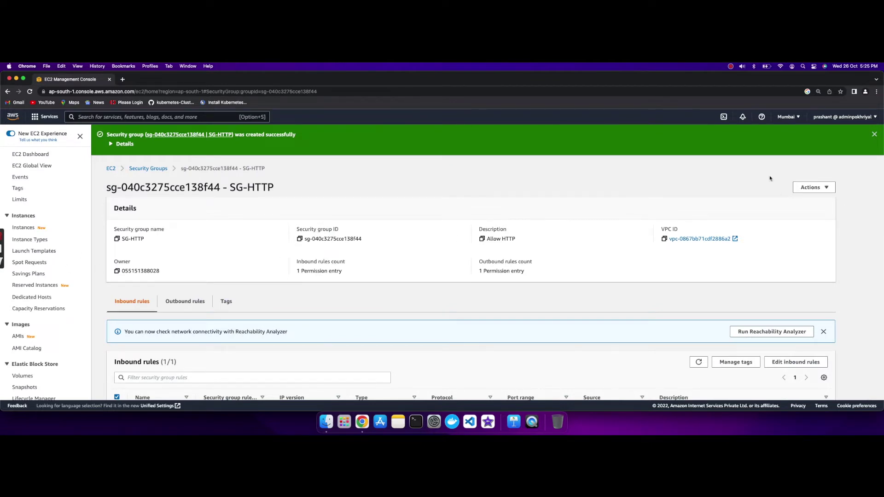
{"action": "left_click", "coordinate": [875, 135]}
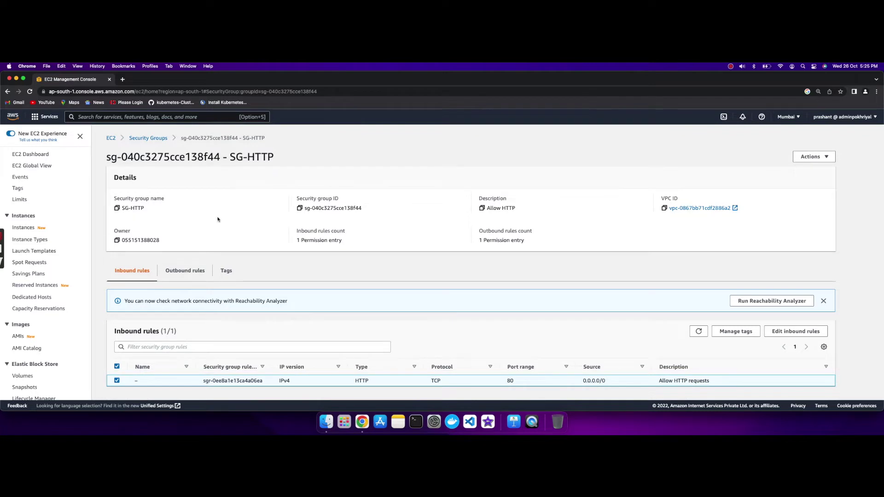
Step: Return to the security groups list and select only the SG-HTTP group to view its details
{"action": "left_click", "coordinate": [157, 139]}
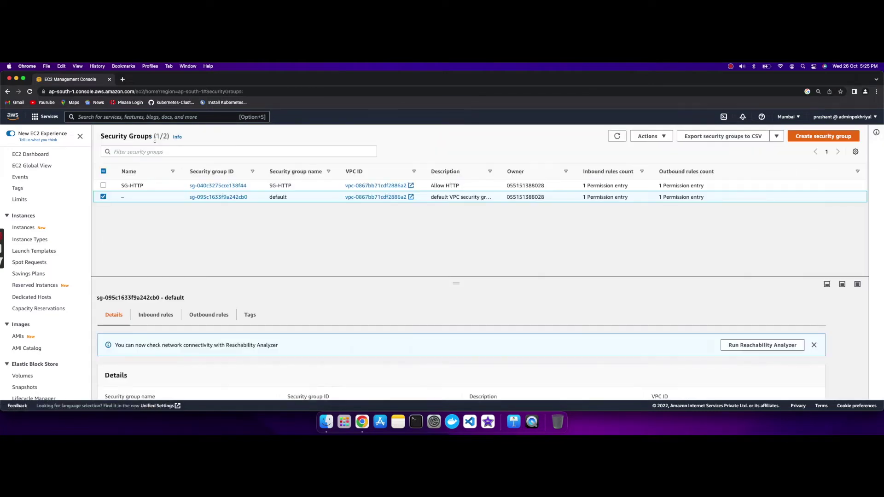
{"action": "left_click", "coordinate": [103, 198]}
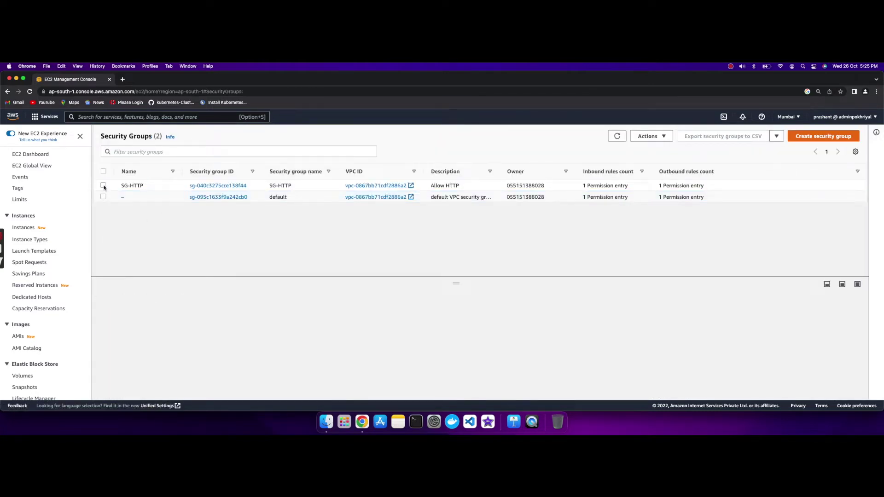
{"action": "left_click", "coordinate": [103, 186]}
{"action": "scroll", "coordinate": [143, 244], "scroll_direction": "down", "scroll_amount": 1}
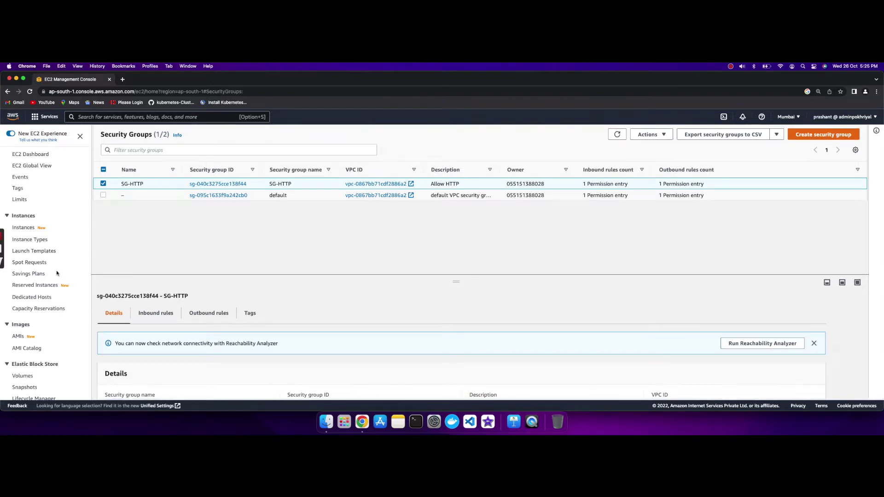
Step: Begin launching a new EC2 instance and name it MicroService-1
{"action": "left_click", "coordinate": [27, 229]}
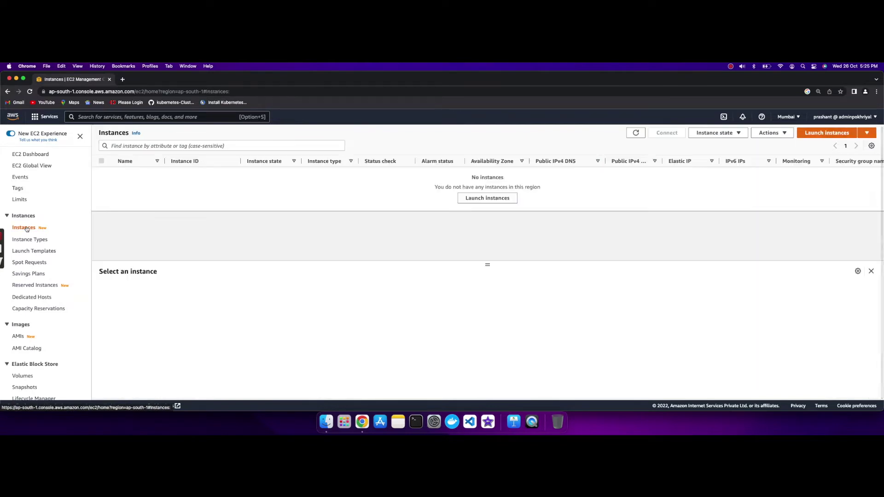
{"action": "left_click", "coordinate": [486, 199]}
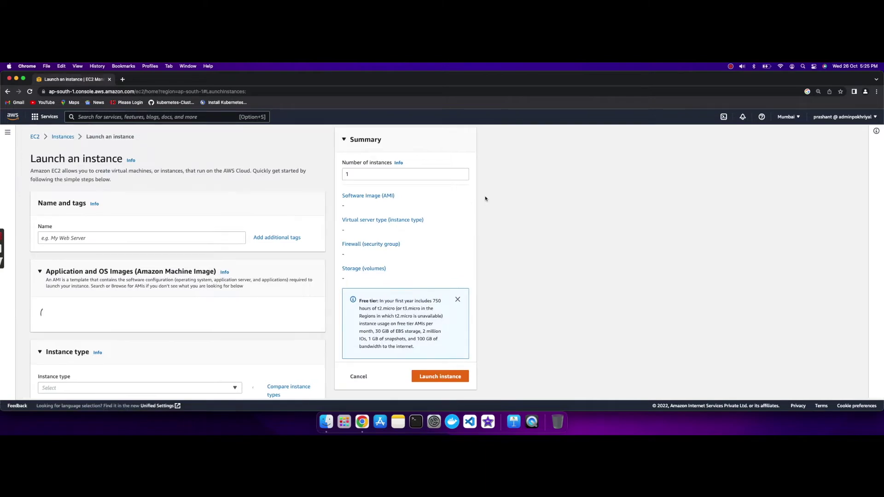
{"action": "left_click", "coordinate": [205, 237]}
{"action": "type", "text": "MicroService-1"}
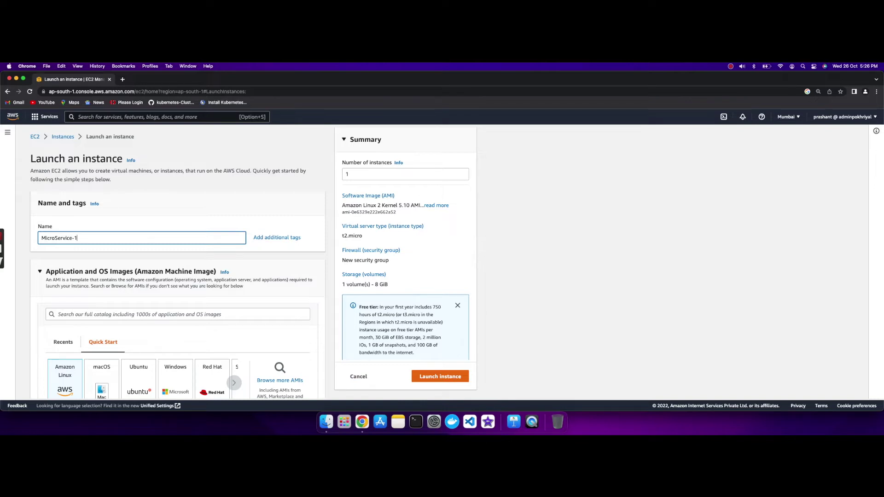
Step: Choose the Ubuntu image for the instance and set the login to proceed without a key pair
{"action": "scroll", "coordinate": [183, 244], "scroll_direction": "down", "scroll_amount": 5}
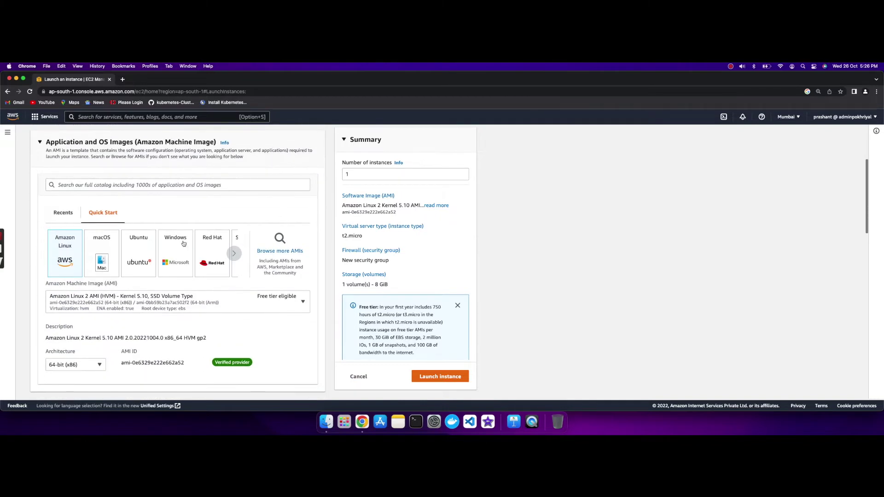
{"action": "left_click", "coordinate": [152, 244]}
{"action": "scroll", "coordinate": [151, 244], "scroll_direction": "down", "scroll_amount": 5}
{"action": "scroll", "coordinate": [151, 244], "scroll_direction": "down", "scroll_amount": 3}
{"action": "scroll", "coordinate": [152, 243], "scroll_direction": "down", "scroll_amount": 5}
{"action": "left_click", "coordinate": [155, 237]}
{"action": "left_click", "coordinate": [159, 258]}
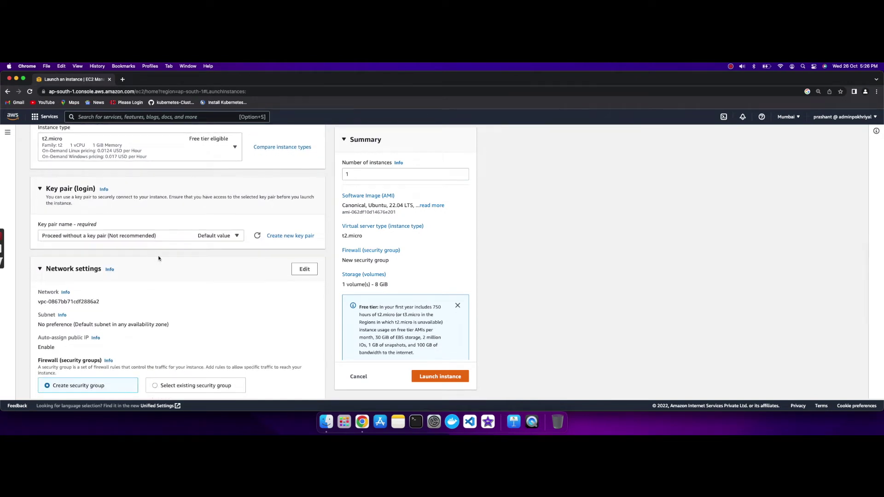
Step: Edit the network settings and choose the subnet in availability zone ap-south-1a
{"action": "scroll", "coordinate": [159, 259], "scroll_direction": "down", "scroll_amount": 2}
{"action": "left_click", "coordinate": [302, 223]}
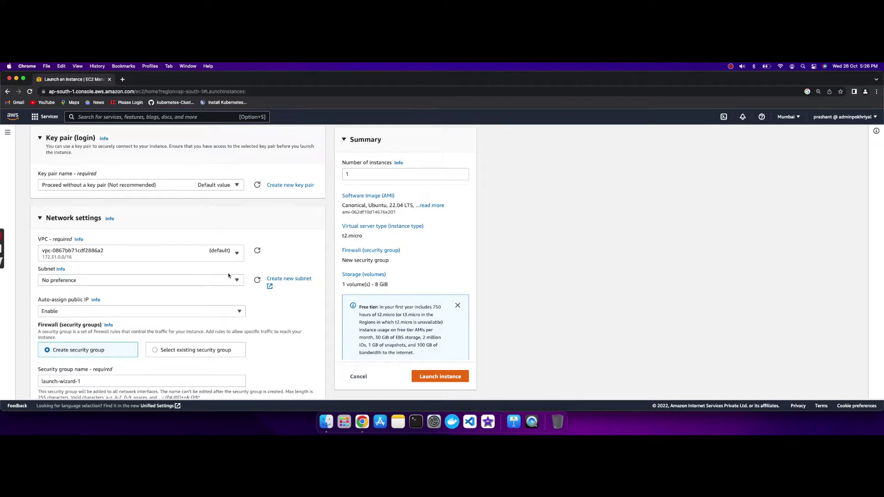
{"action": "left_click", "coordinate": [230, 284]}
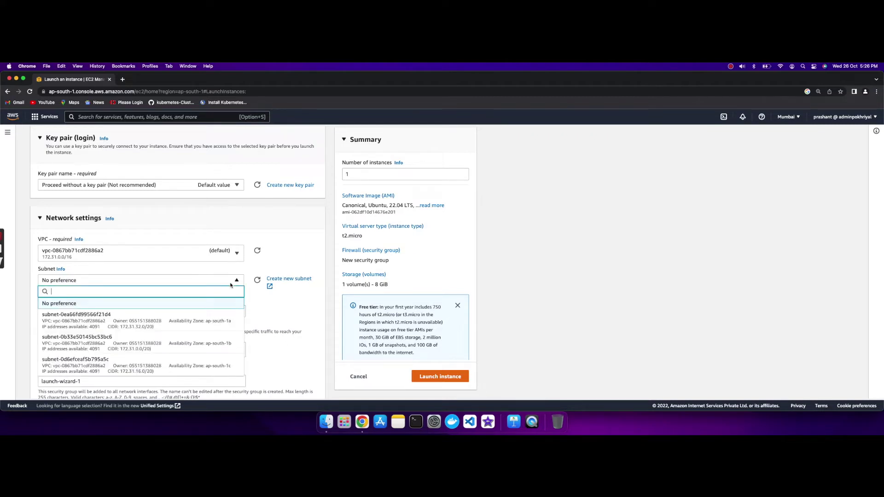
{"action": "left_click", "coordinate": [236, 318]}
Step: Switch the instance's firewall to an existing security group and assign SG-HTTP
{"action": "scroll", "coordinate": [236, 317], "scroll_direction": "down", "scroll_amount": 1}
{"action": "scroll", "coordinate": [235, 317], "scroll_direction": "down", "scroll_amount": 9}
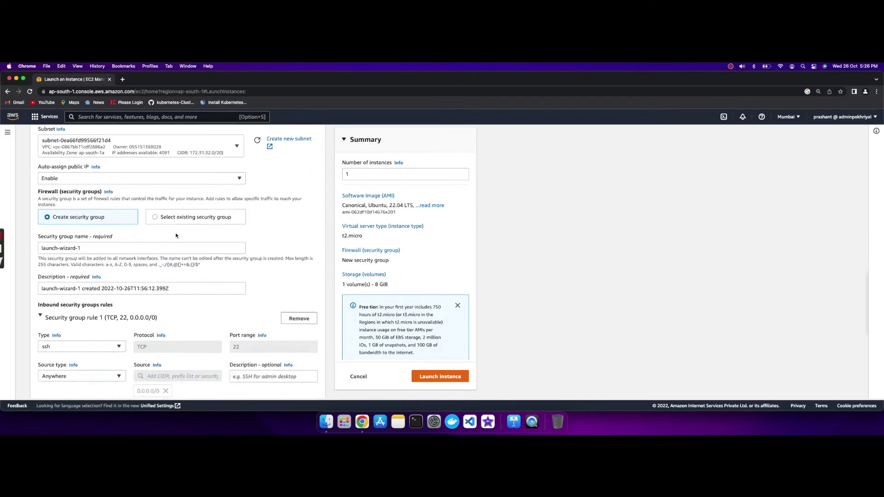
{"action": "left_click", "coordinate": [155, 217]}
{"action": "left_click", "coordinate": [144, 247]}
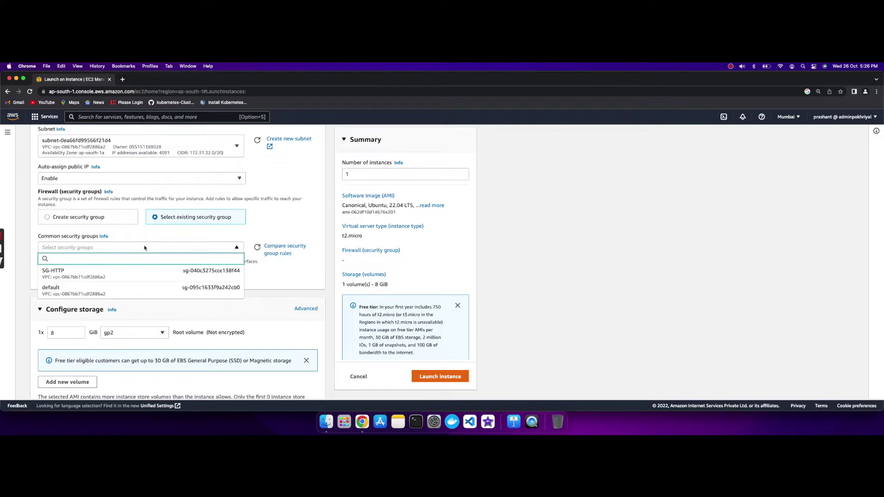
{"action": "left_click", "coordinate": [123, 271]}
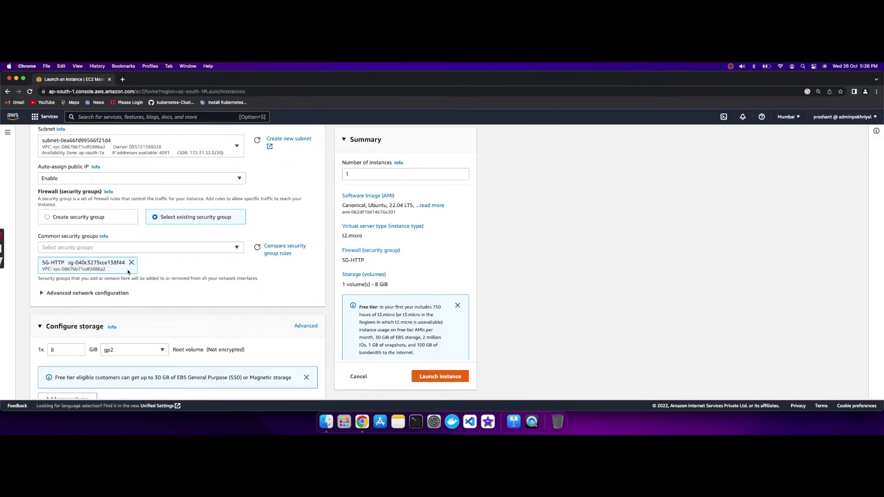
Step: Expand the instance's advanced details and start the user data script with #!/bin/bash followed by a blank line
{"action": "scroll", "coordinate": [129, 271], "scroll_direction": "down", "scroll_amount": 4}
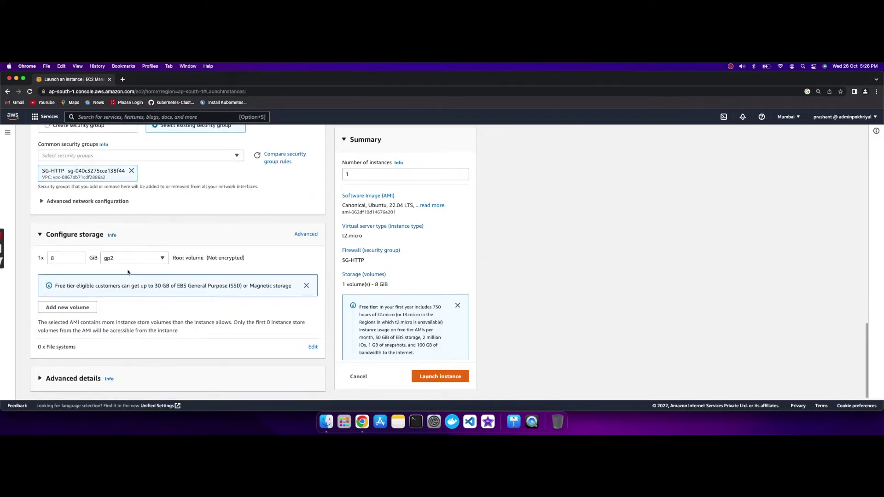
{"action": "left_click", "coordinate": [48, 380]}
{"action": "scroll", "coordinate": [48, 380], "scroll_direction": "down", "scroll_amount": 10}
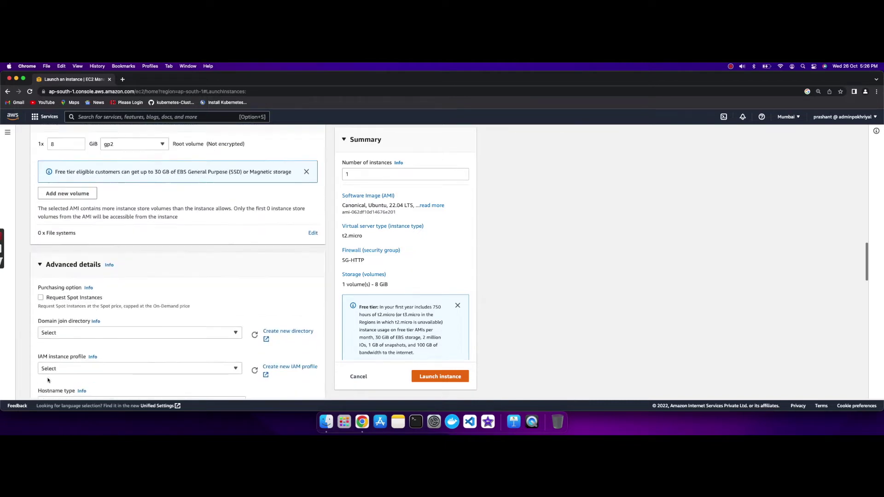
{"action": "scroll", "coordinate": [48, 380], "scroll_direction": "down", "scroll_amount": 14}
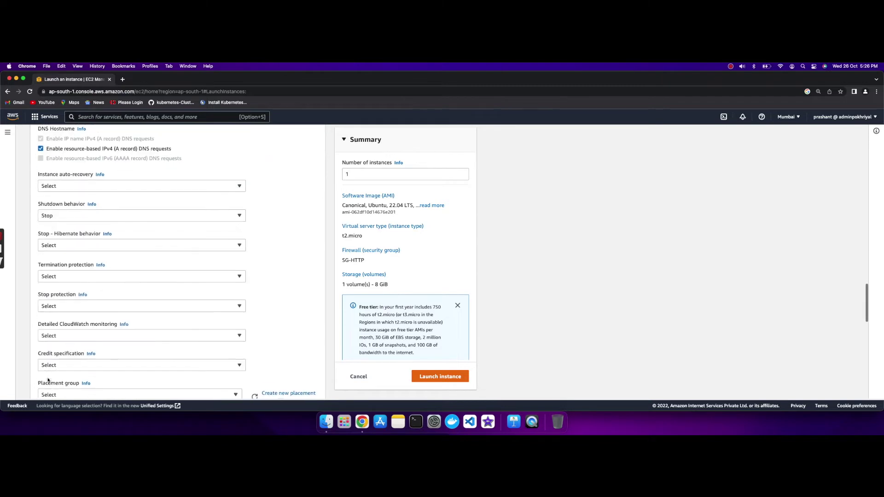
{"action": "scroll", "coordinate": [48, 380], "scroll_direction": "down", "scroll_amount": 10}
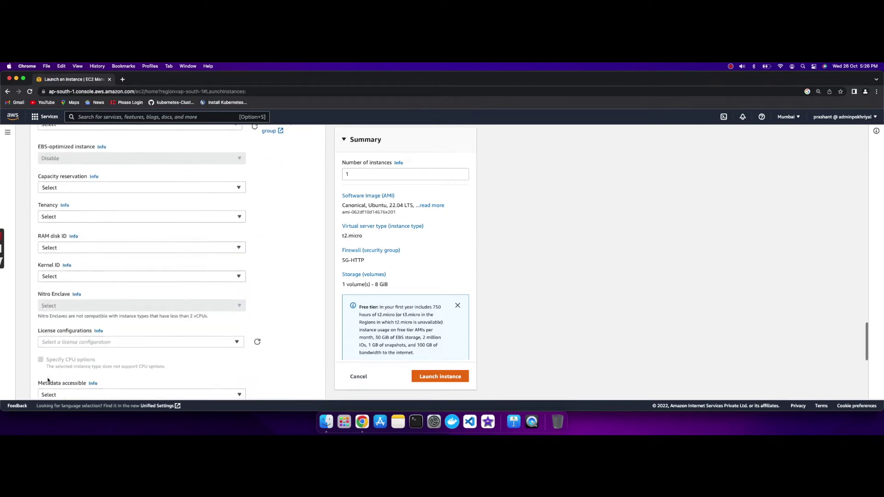
{"action": "scroll", "coordinate": [48, 381], "scroll_direction": "down", "scroll_amount": 7}
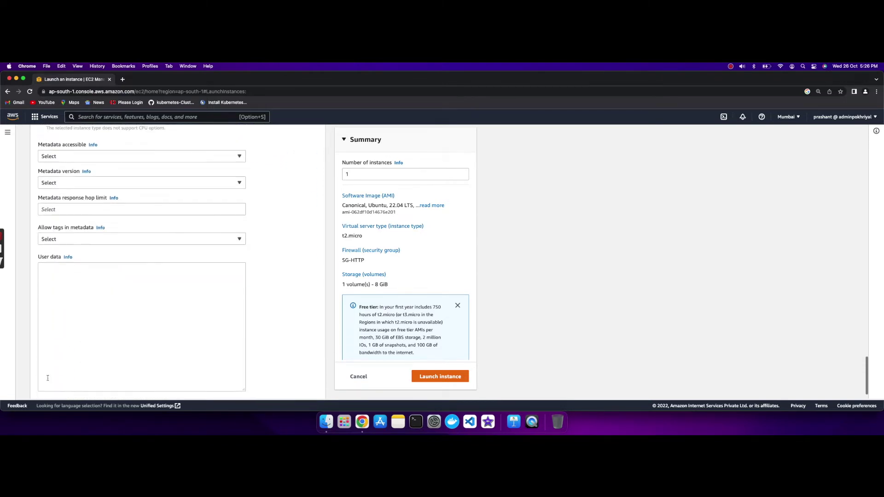
{"action": "left_click", "coordinate": [69, 288]}
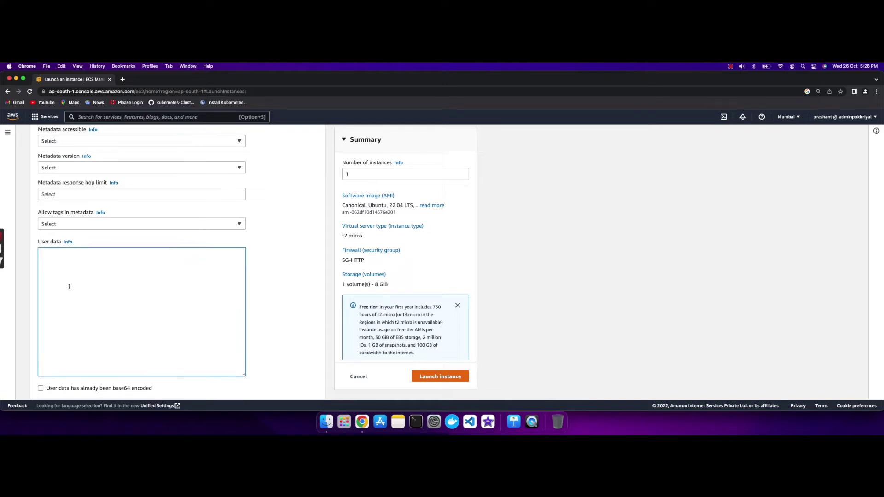
{"action": "type", "text": "#!/bin/bash"}
{"action": "key", "text": "Return"}
{"action": "key", "text": "Return"}
Step: Add the lines apt-get update and apt-get install -y apache2 to the user data script
{"action": "type", "text": "apt-get install apache"}
{"action": "key", "text": "BackSpace"}
{"action": "key", "text": "BackSpace"}
{"action": "key", "text": "BackSpace"}
{"action": "key", "text": "BackSpace"}
{"action": "key", "text": "BackSpace"}
{"action": "key", "text": "BackSpace"}
{"action": "key", "text": "BackSpace"}
{"action": "key", "text": "BackSpace"}
{"action": "type", "text": "update"}
{"action": "key", "text": "Return"}
{"action": "type", "text": "ap"}
{"action": "type", "text": "t-get inst"}
{"action": "type", "text": "all"}
{"action": "type", "text": " -y ap"}
Step: Add an echo line to the user data script that outputs an h1 heading reading MicroService-1
{"action": "type", "text": "ho"}
{"action": "type", "text": " \"<"}
{"action": "type", "text": ">"}
{"action": "type", "text": "h1"}
{"action": "type", "text": "</h1>"}
{"action": "type", "text": "M"}
{"action": "type", "text": "ic"}
{"action": "type", "text": "roS"}
{"action": "type", "text": "ervice"}
{"action": "type", "text": "-1"}
Step: Append $(hostname -f) to the heading text and redirect the echo output to /var/www/html/index.html
{"action": "type", "text": " $"}
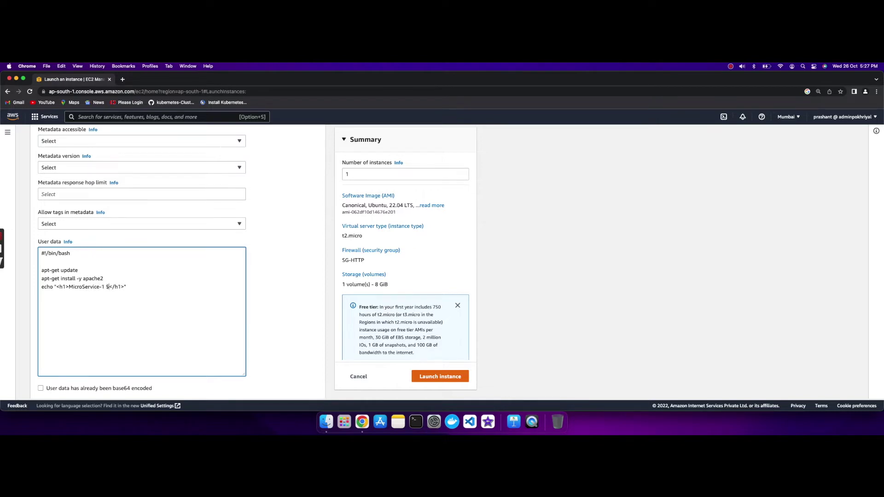
{"action": "type", "text": "()"}
{"action": "type", "text": "hos"}
{"action": "type", "text": "tname"}
{"action": "type", "text": " -f"}
{"action": "type", "text": "var/www/html"}
{"action": "type", "text": "/index."}
{"action": "type", "text": "ht"}
Step: Launch the instance, then open the instances list and refresh it to update the instance state
{"action": "left_click", "coordinate": [448, 376]}
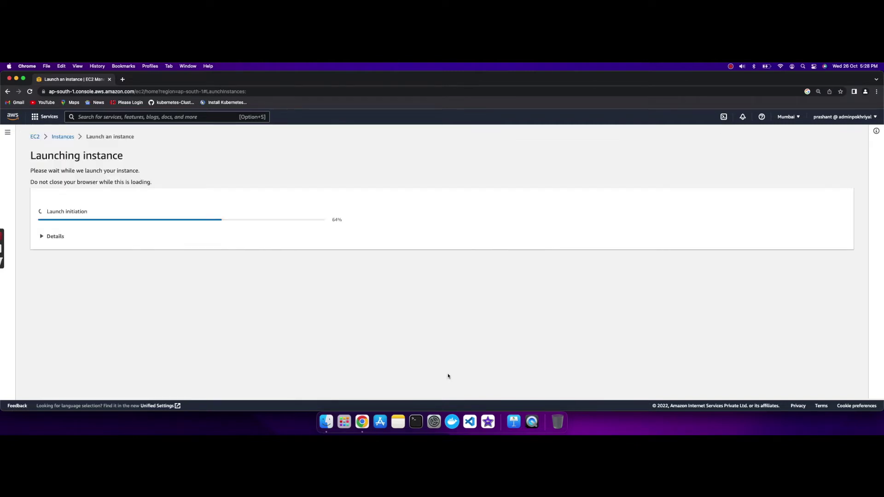
{"action": "left_click", "coordinate": [799, 350]}
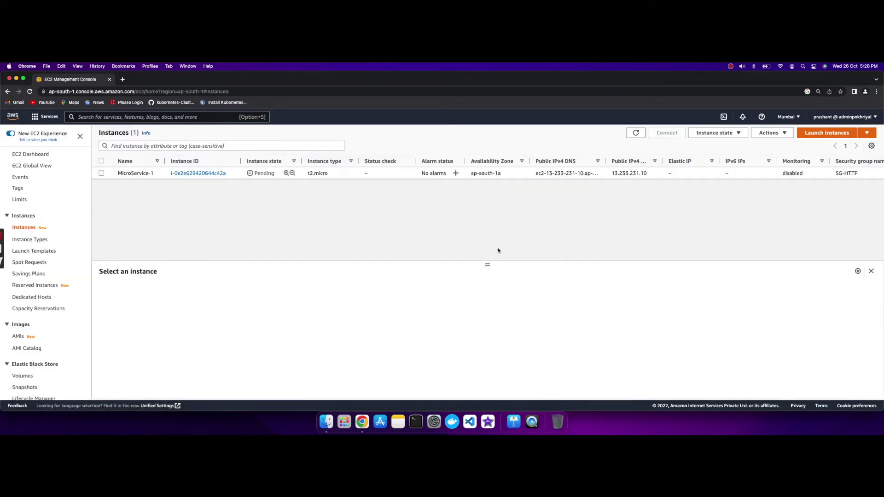
{"action": "left_click", "coordinate": [633, 134]}
{"action": "left_click", "coordinate": [638, 134]}
{"action": "left_click", "coordinate": [102, 173]}
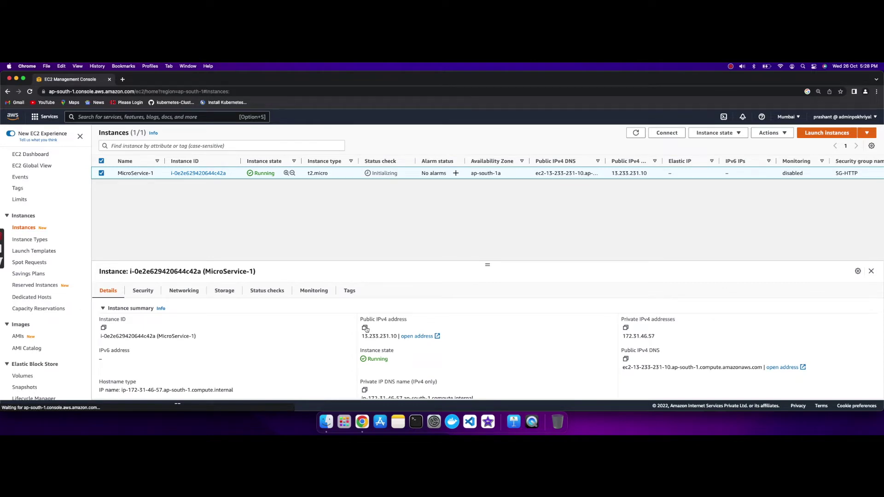
{"action": "left_click", "coordinate": [123, 80]}
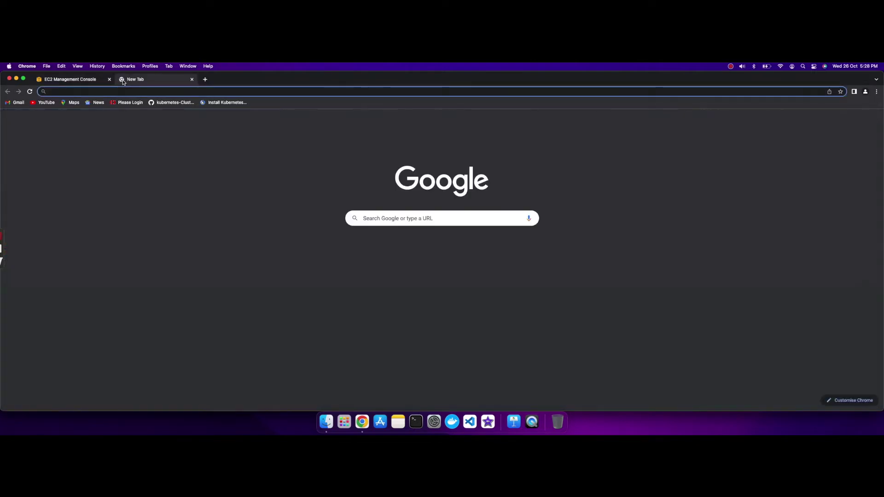
{"action": "type", "text": "http"}
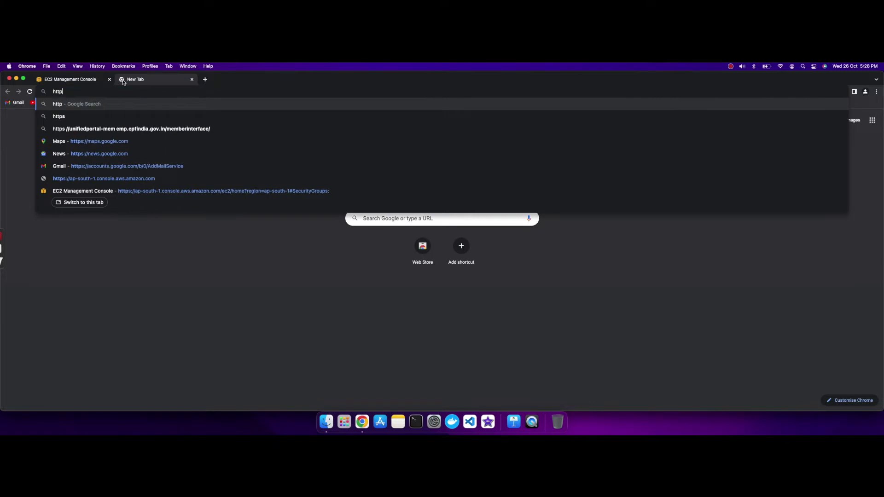
{"action": "type", "text": "://"}
{"action": "type", "text": "13.233.231.10"}
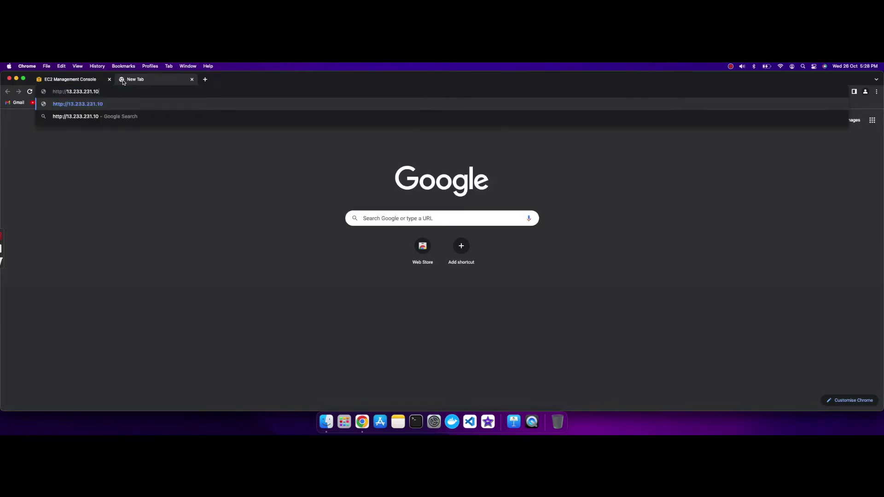
{"action": "key", "text": "Return"}
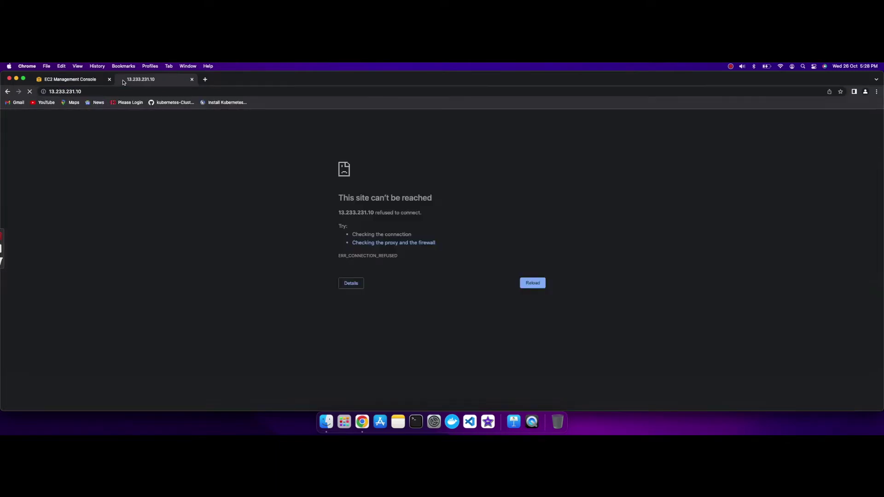
Step: Reload the page at 13.233.231.10 repeatedly to check that the MicroService-1 web server responds
{"action": "left_click", "coordinate": [534, 283]}
{"action": "left_click", "coordinate": [32, 95]}
{"action": "left_click", "coordinate": [32, 95]}
{"action": "left_click", "coordinate": [30, 92]}
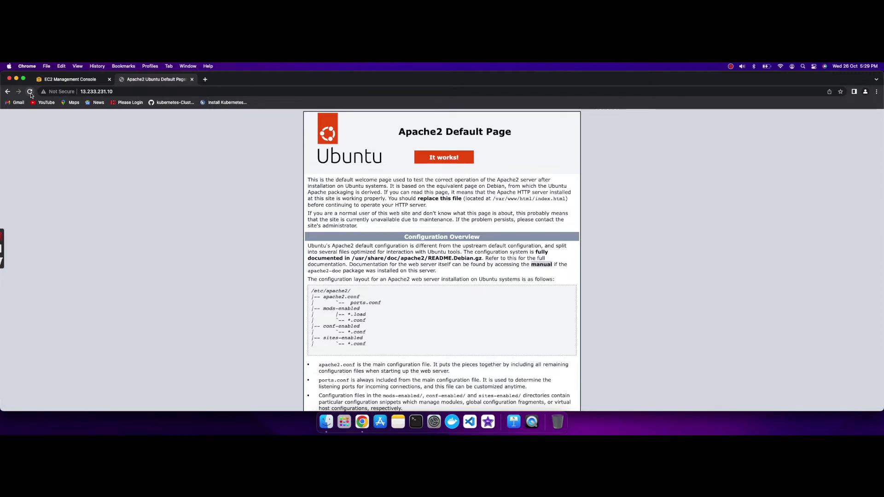
{"action": "left_click", "coordinate": [30, 92]}
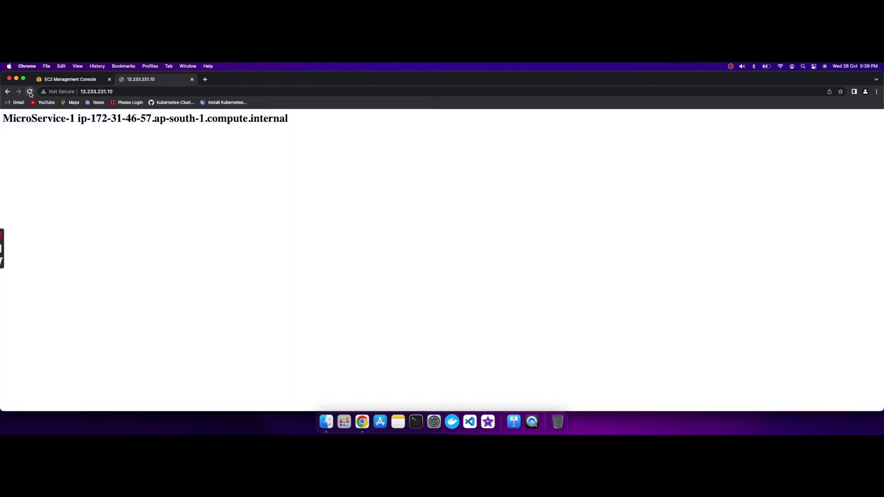
Step: Return to the EC2 console, begin launching another instance and name it MicroService-2
{"action": "left_click", "coordinate": [78, 82]}
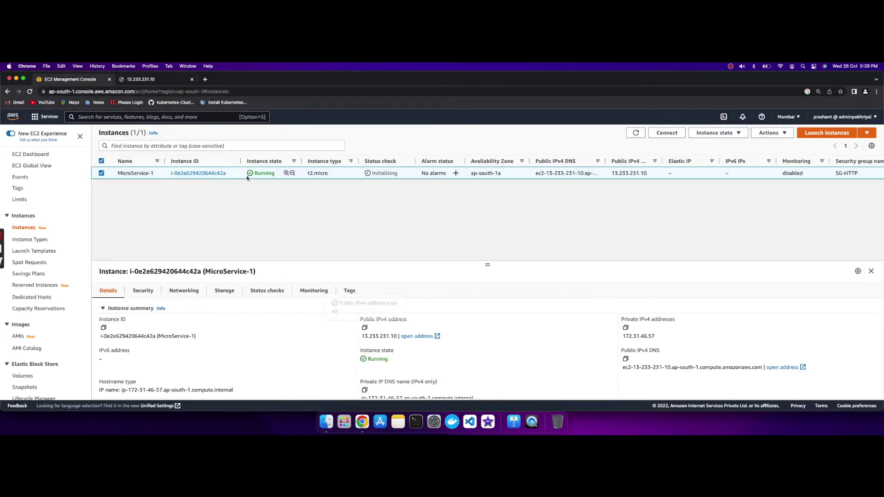
{"action": "left_click", "coordinate": [820, 134]}
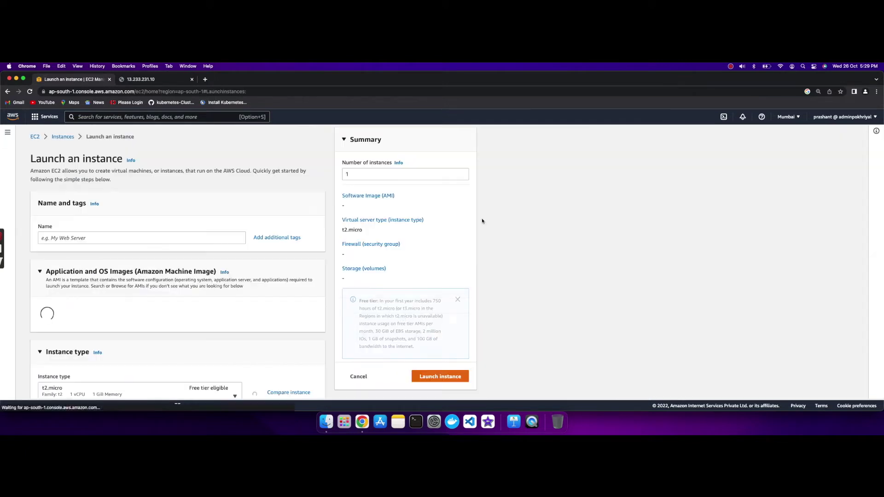
{"action": "left_click", "coordinate": [118, 236]}
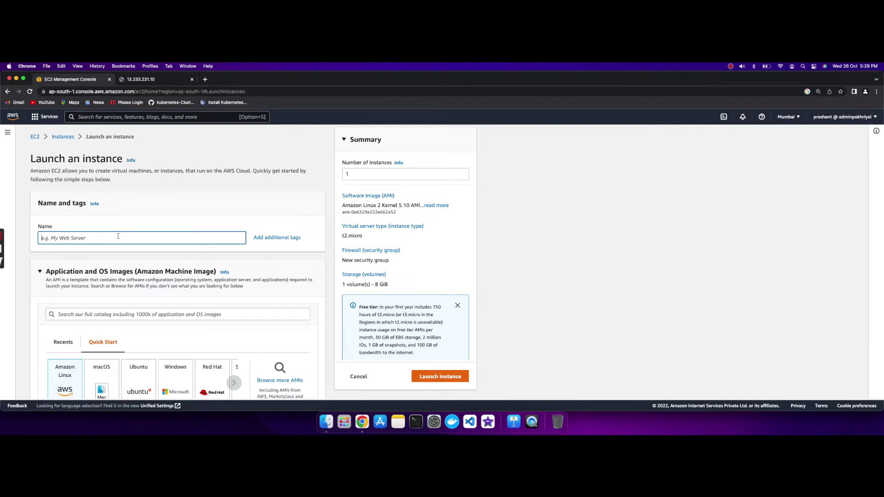
{"action": "type", "text": "MicroService-2"}
Step: Choose the Ubuntu image for MicroService-2 and set the login to proceed without a key pair
{"action": "scroll", "coordinate": [150, 273], "scroll_direction": "down", "scroll_amount": 5}
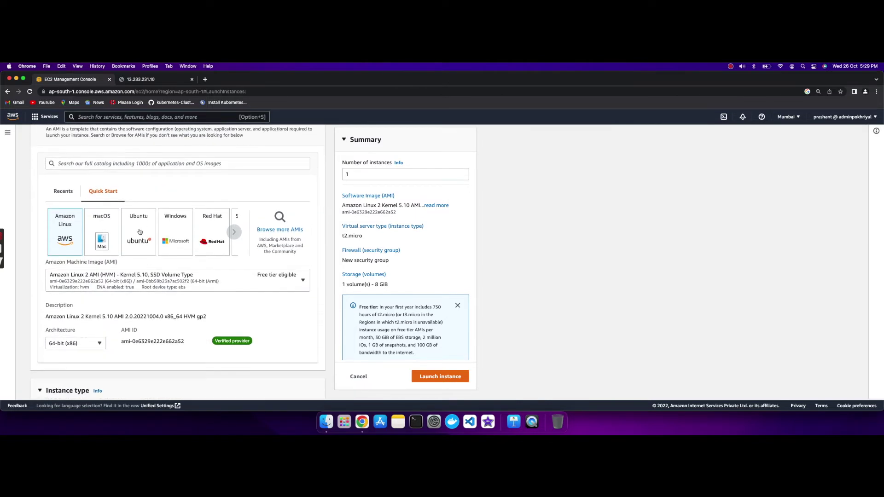
{"action": "left_click", "coordinate": [140, 232]}
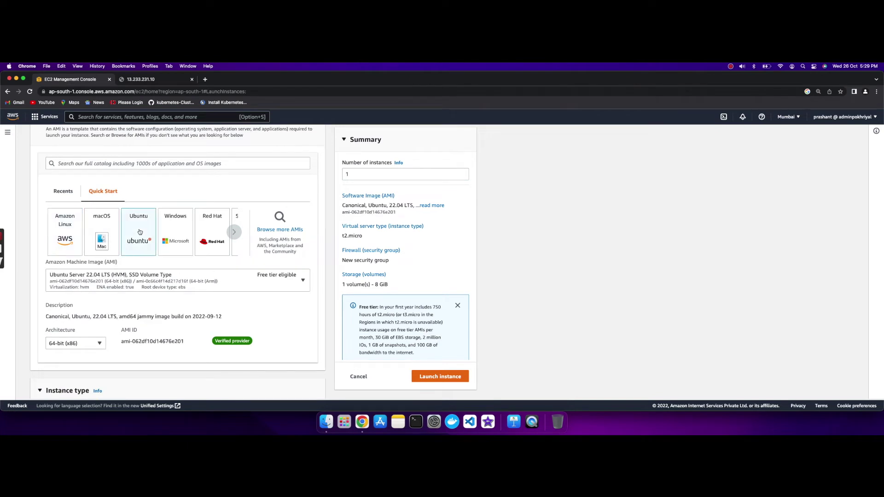
{"action": "scroll", "coordinate": [140, 232], "scroll_direction": "down", "scroll_amount": 3}
{"action": "scroll", "coordinate": [140, 231], "scroll_direction": "down", "scroll_amount": 2}
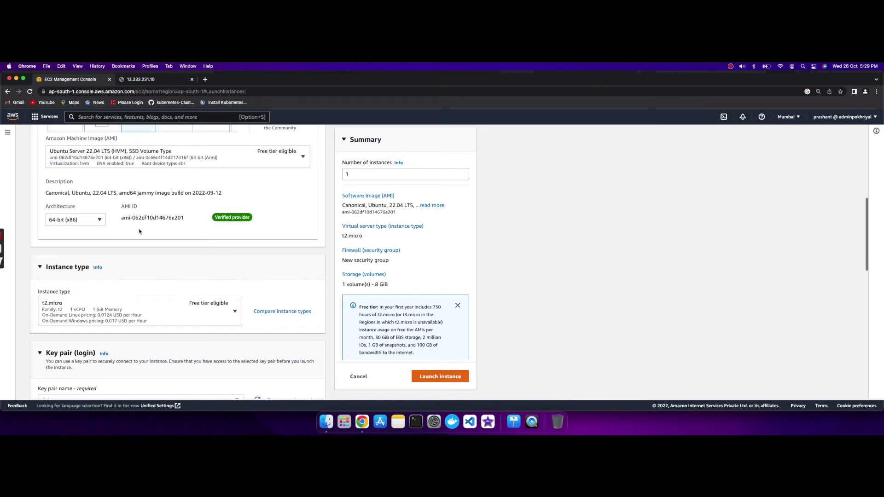
{"action": "scroll", "coordinate": [140, 232], "scroll_direction": "down", "scroll_amount": 4}
{"action": "scroll", "coordinate": [140, 231], "scroll_direction": "down", "scroll_amount": 4}
{"action": "left_click", "coordinate": [140, 216]}
{"action": "left_click", "coordinate": [137, 240]}
{"action": "scroll", "coordinate": [197, 261], "scroll_direction": "down", "scroll_amount": 2}
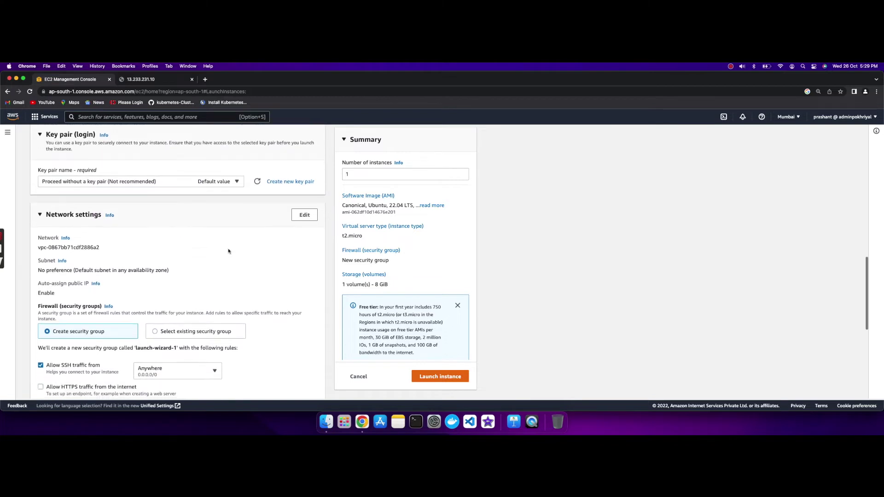
Step: Edit the network settings of MicroService-2 and choose the subnet in availability zone ap-south-1b
{"action": "left_click", "coordinate": [304, 215]}
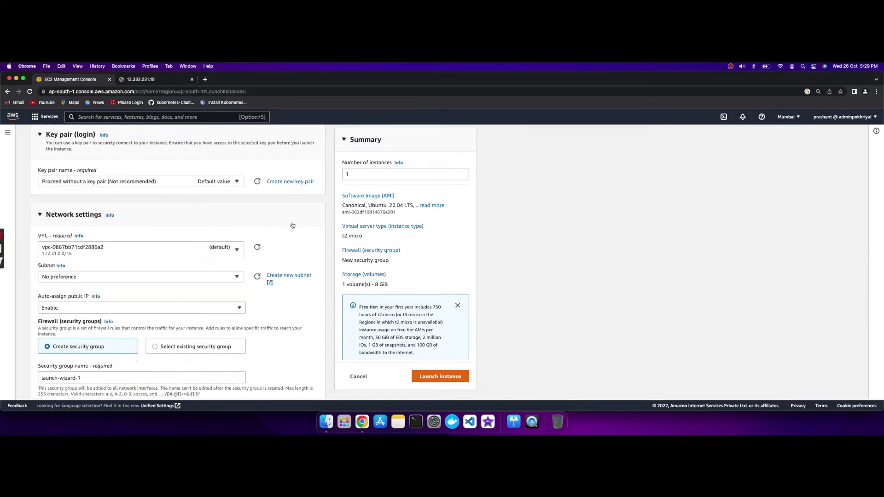
{"action": "left_click", "coordinate": [199, 279]}
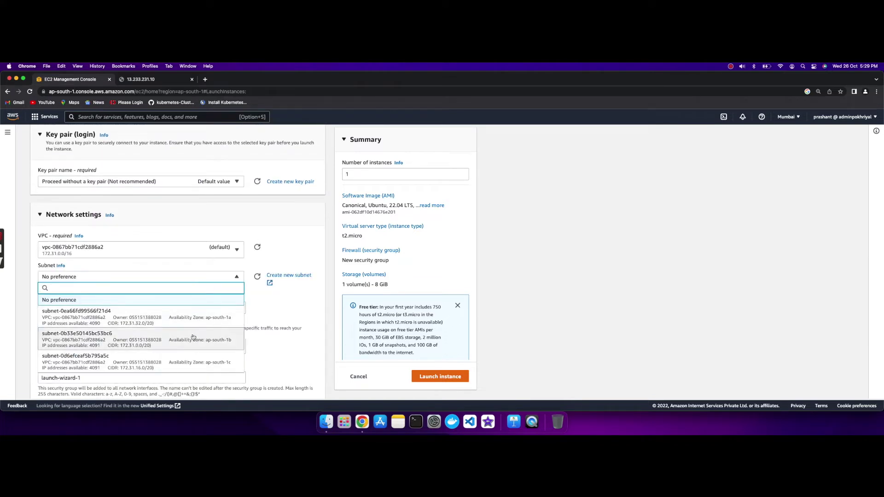
{"action": "left_click", "coordinate": [194, 338]}
Step: Switch the firewall of MicroService-2 to an existing security group and assign SG-HTTP
{"action": "scroll", "coordinate": [195, 321], "scroll_direction": "down", "scroll_amount": 2}
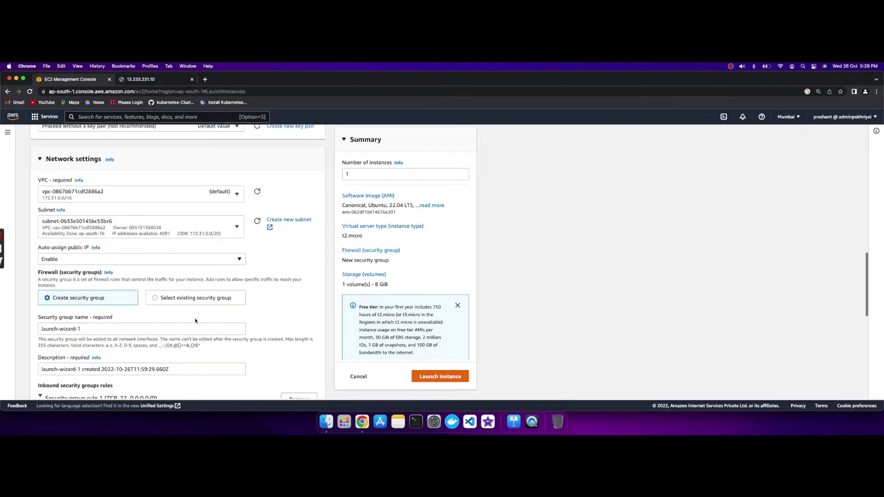
{"action": "left_click", "coordinate": [155, 298]}
{"action": "scroll", "coordinate": [155, 298], "scroll_direction": "down", "scroll_amount": 3}
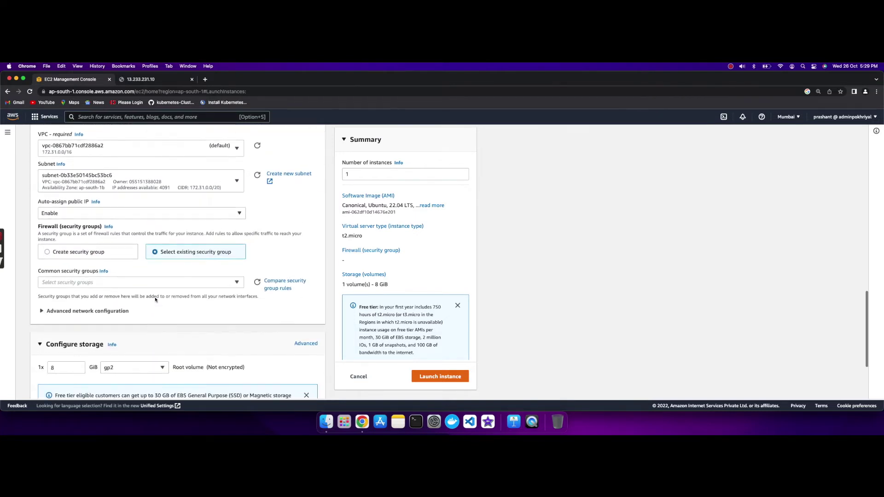
{"action": "left_click", "coordinate": [157, 263]}
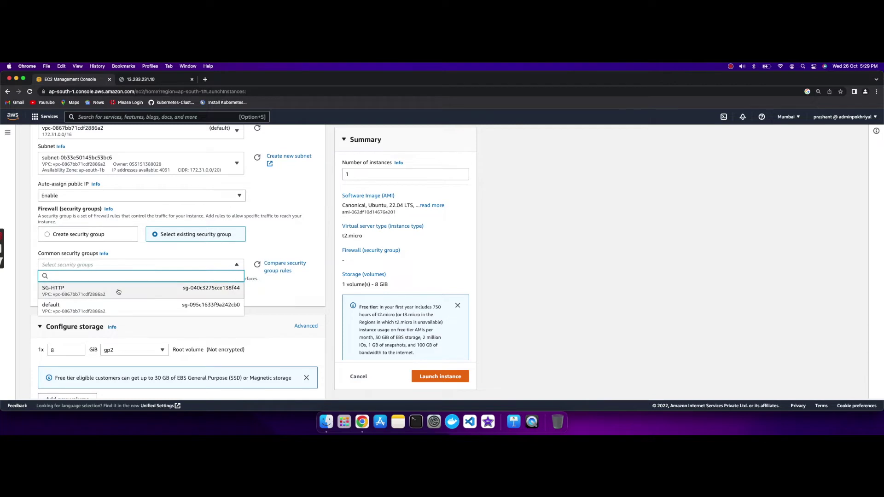
{"action": "left_click", "coordinate": [147, 288]}
Step: Expand the advanced details for MicroService-2 and start its user data script with #!/bin/bash
{"action": "scroll", "coordinate": [148, 288], "scroll_direction": "down", "scroll_amount": 4}
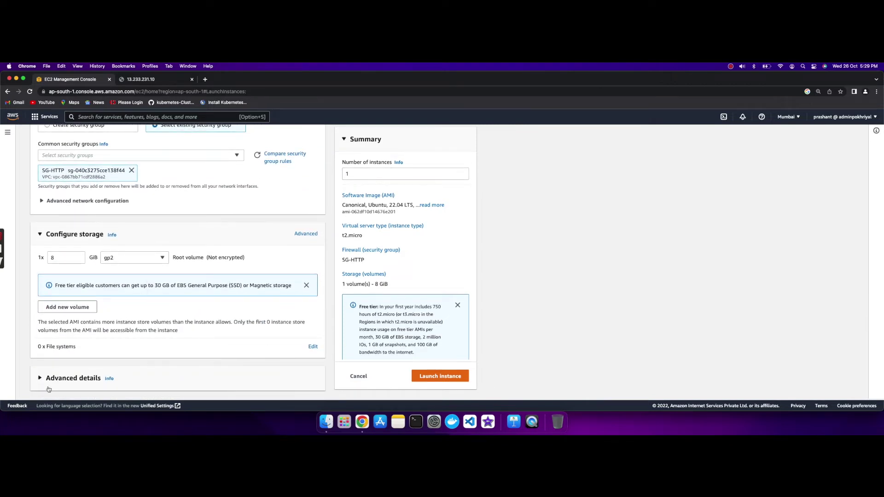
{"action": "left_click", "coordinate": [42, 378]}
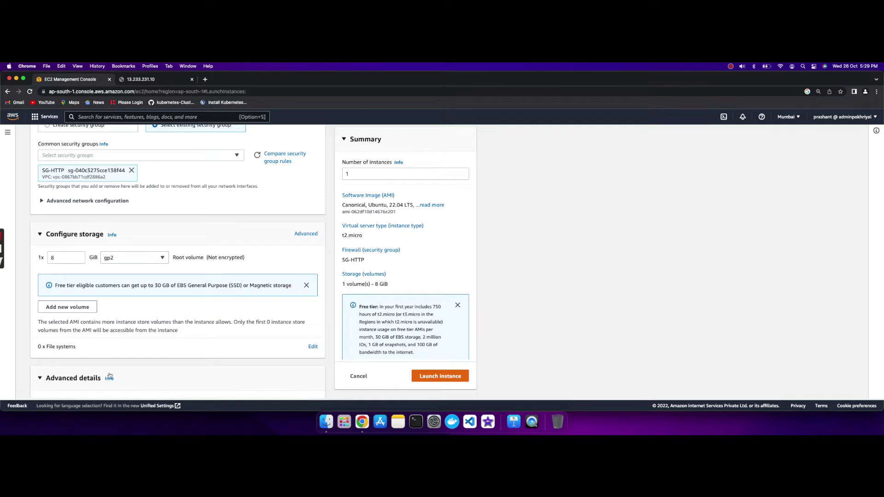
{"action": "scroll", "coordinate": [109, 376], "scroll_direction": "down", "scroll_amount": 10}
{"action": "scroll", "coordinate": [110, 374], "scroll_direction": "down", "scroll_amount": 15}
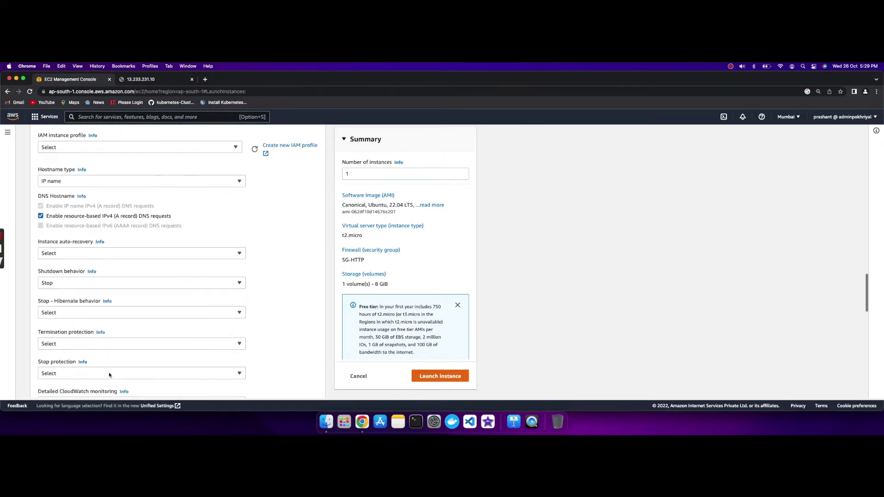
{"action": "scroll", "coordinate": [108, 372], "scroll_direction": "down", "scroll_amount": 11}
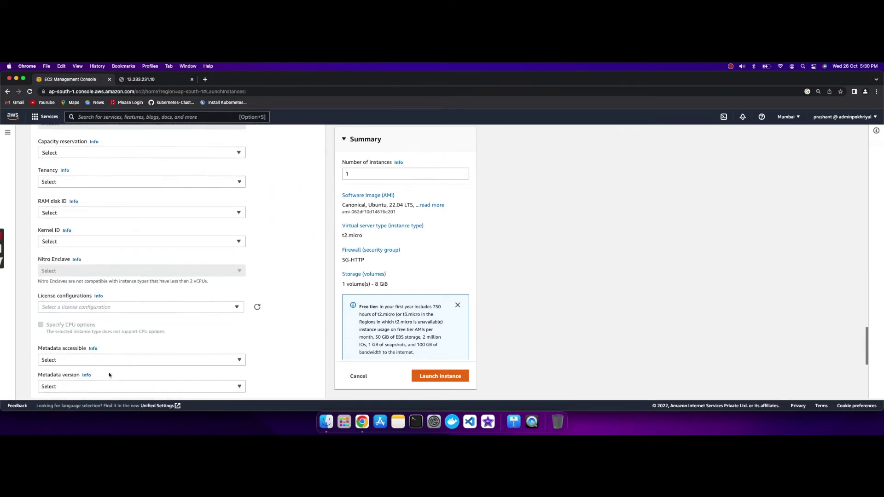
{"action": "scroll", "coordinate": [109, 373], "scroll_direction": "down", "scroll_amount": 1}
{"action": "left_click", "coordinate": [85, 248]}
{"action": "type", "text": "#"}
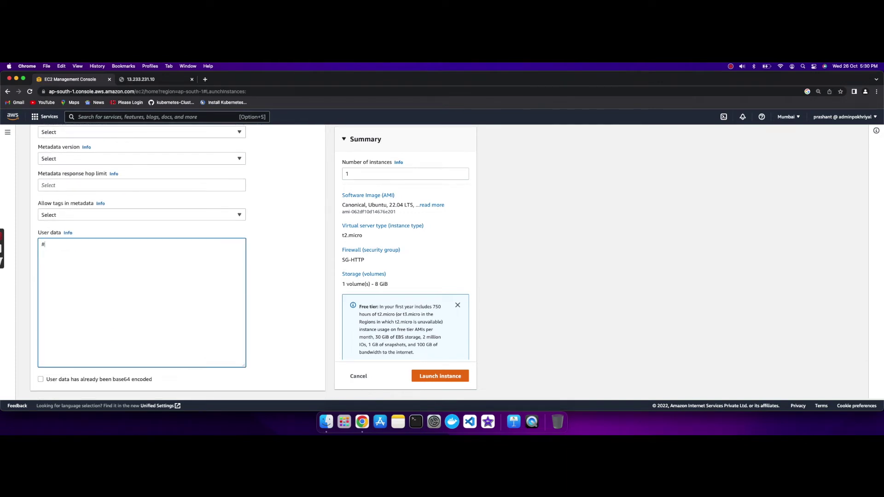
{"action": "type", "text": "!/bin"}
{"action": "type", "text": "/bash"}
Step: Add apt-get update and apt-get install -y apache2 to the user data script of MicroService-2
{"action": "type", "text": "ap"}
{"action": "type", "text": "t-get"}
{"action": "type", "text": " update"}
{"action": "type", "text": "apt"}
{"action": "type", "text": "-get"}
{"action": "type", "text": " in"}
{"action": "type", "text": "sta"}
{"action": "type", "text": "ll -y "}
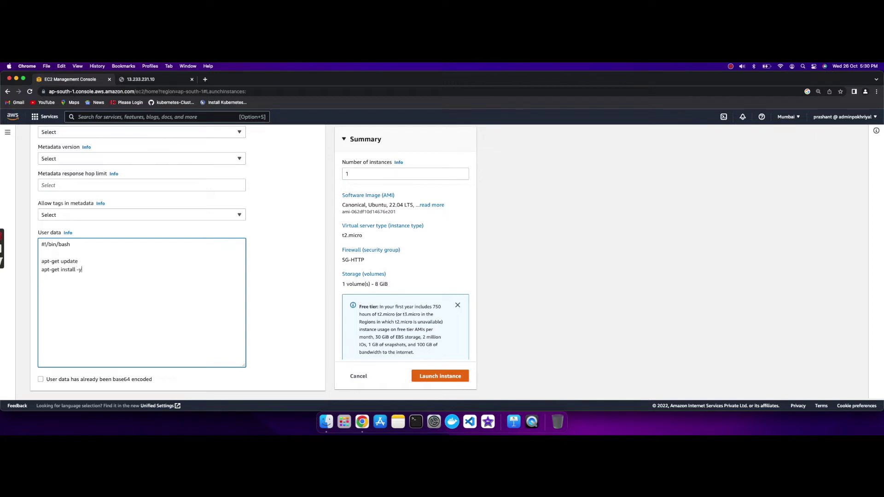
{"action": "type", "text": "apa"}
{"action": "type", "text": "che2"}
Step: Finish the user data script with echo "<h1>MicroService-2 $(hostname -f)</h1>" > /var/www/html/index.html
{"action": "type", "text": "echo \"\""}
{"action": "type", "text": "<"}
{"action": "type", "text": "h1"}
{"action": "type", "text": "></h1"}
{"action": "type", "text": ">"}
{"action": "type", "text": "Mic"}
{"action": "type", "text": "roS"}
{"action": "type", "text": "ervice"}
{"action": "type", "text": "-2"}
{"action": "type", "text": " $()"}
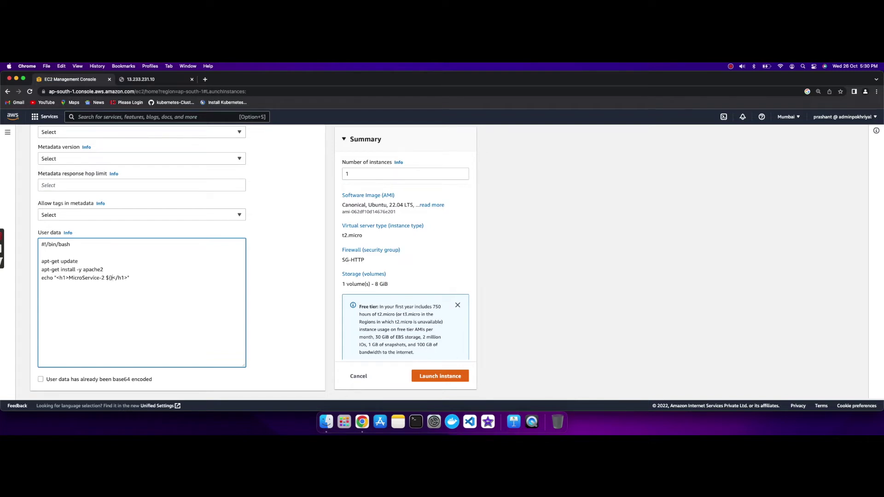
{"action": "type", "text": "hostname -f"}
{"action": "type", "text": "> /var/www/html/index.html"}
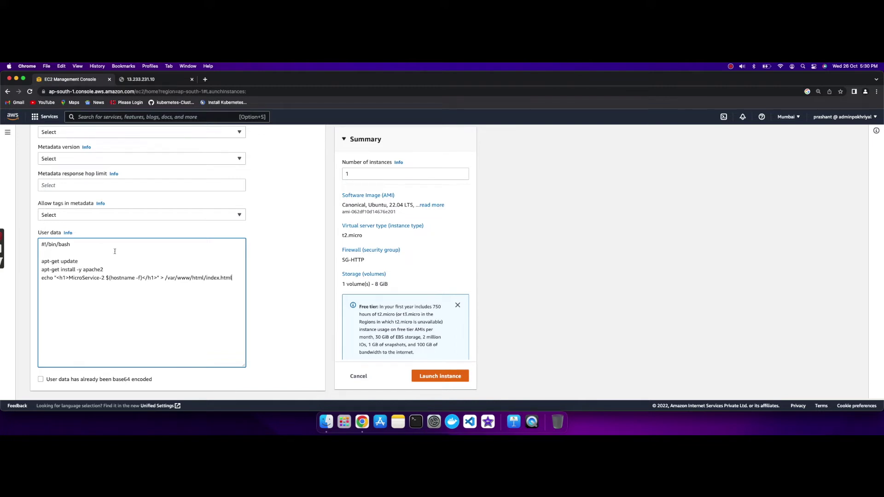
Step: Launch the MicroService-2 instance, return to the instances list and select only MicroService-2
{"action": "left_click", "coordinate": [445, 379]}
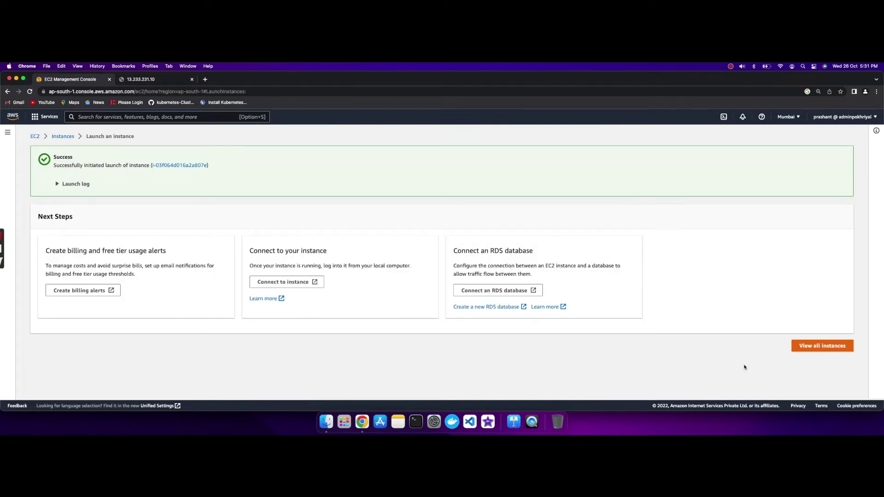
{"action": "left_click", "coordinate": [795, 351]}
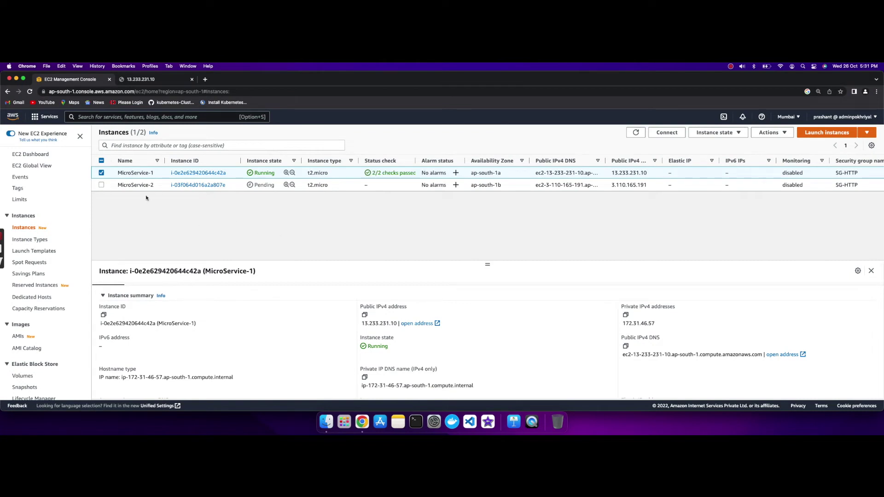
{"action": "left_click", "coordinate": [101, 173]}
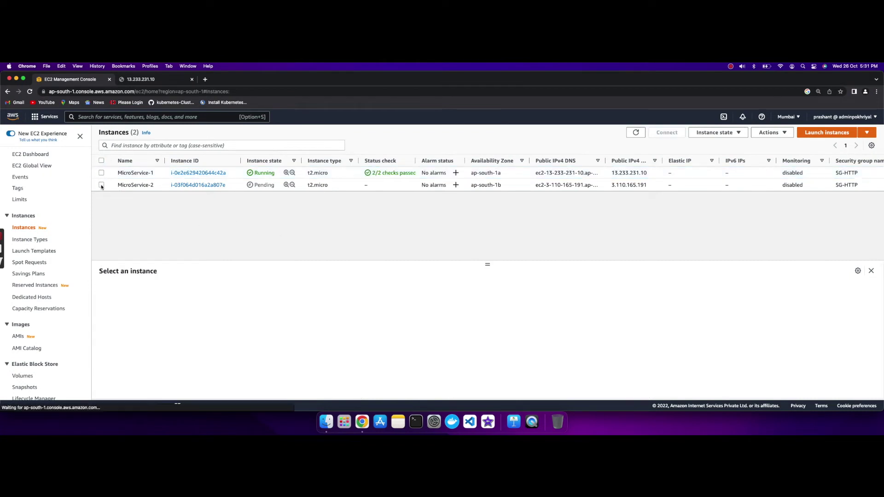
{"action": "left_click", "coordinate": [101, 185]}
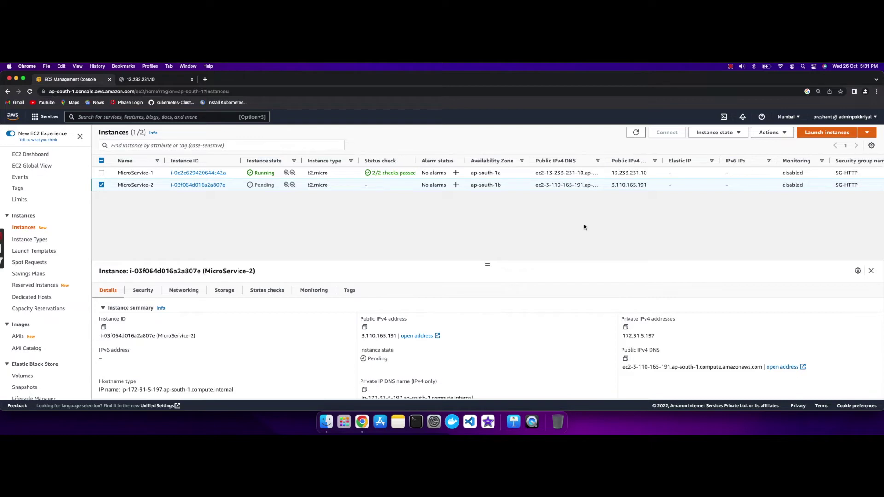
Step: Refresh the instances list to check the state of MicroService-2 and reselect that instance
{"action": "left_click", "coordinate": [637, 132]}
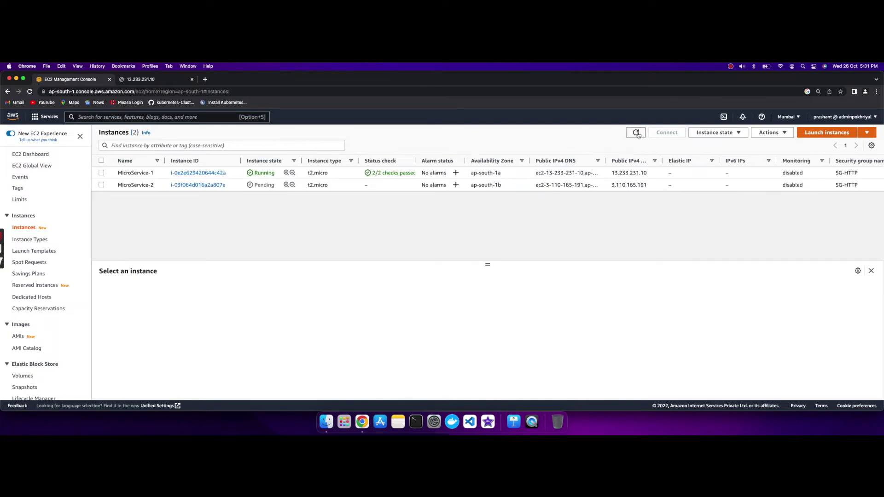
{"action": "left_click", "coordinate": [638, 133]}
{"action": "left_click", "coordinate": [102, 185]}
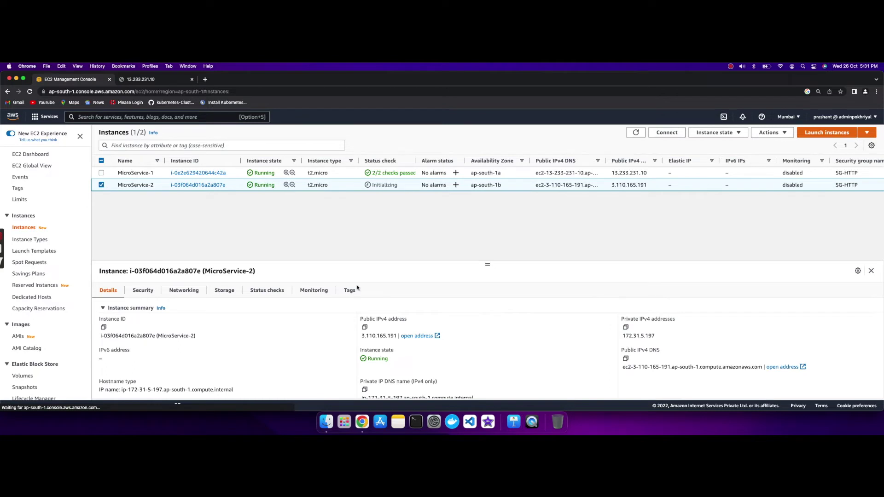
{"action": "left_click", "coordinate": [365, 327]}
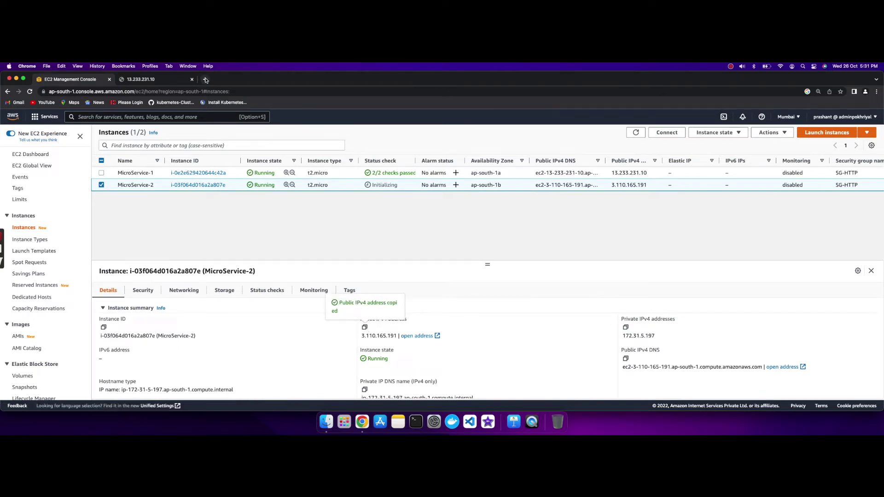
{"action": "left_click", "coordinate": [205, 81]}
{"action": "type", "text": "http://"}
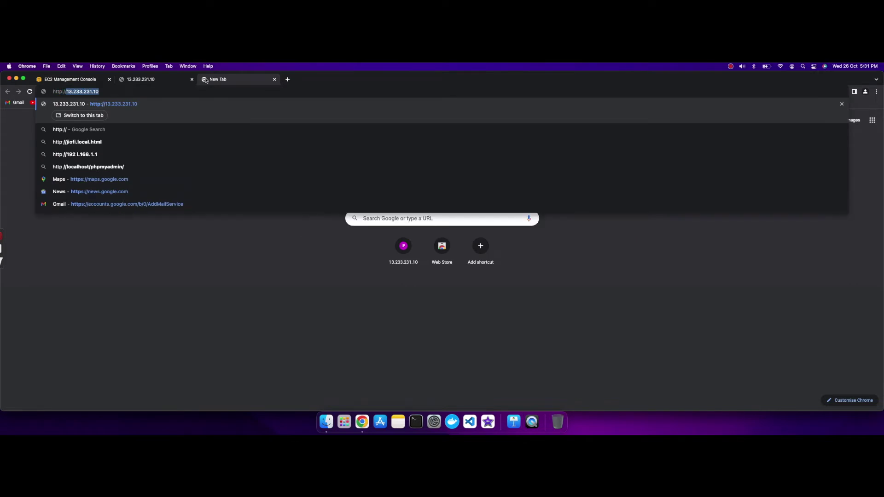
{"action": "key", "text": "super+v"}
{"action": "key", "text": "Return"}
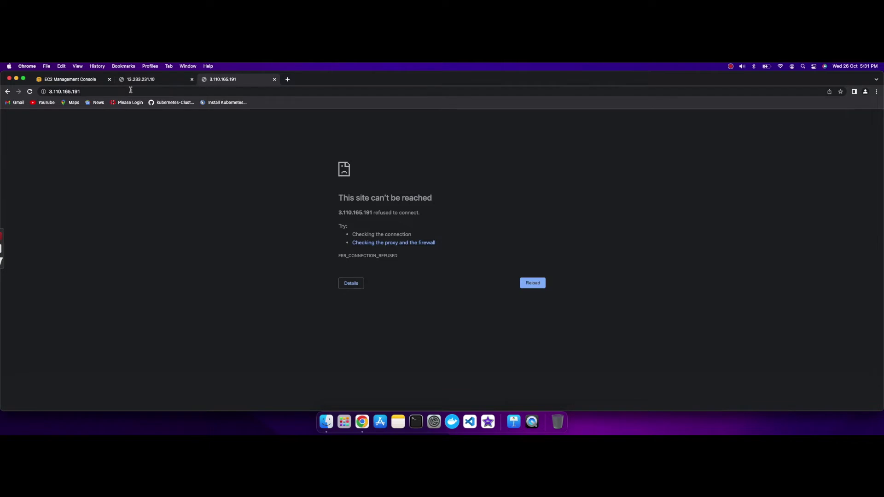
Step: Reload the MicroService-2 web page until its custom heading loads, and compare it with the MicroService-1 page
{"action": "left_click", "coordinate": [31, 95]}
{"action": "left_click", "coordinate": [31, 95]}
{"action": "left_click", "coordinate": [30, 93]}
{"action": "left_click", "coordinate": [31, 93]}
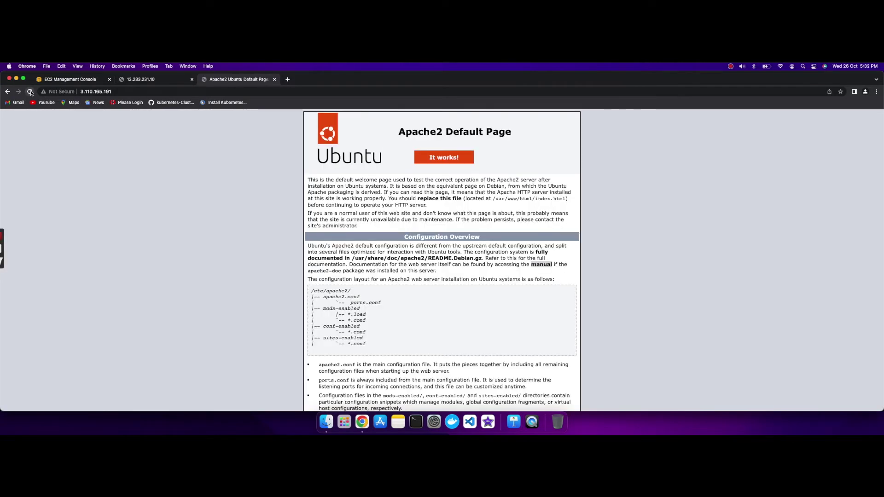
{"action": "left_click", "coordinate": [30, 93]}
{"action": "left_click", "coordinate": [31, 93]}
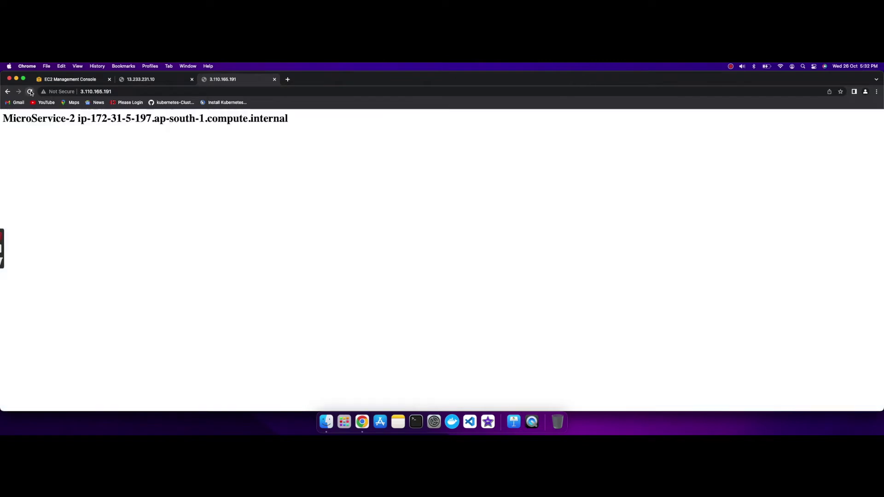
{"action": "left_click", "coordinate": [156, 79]}
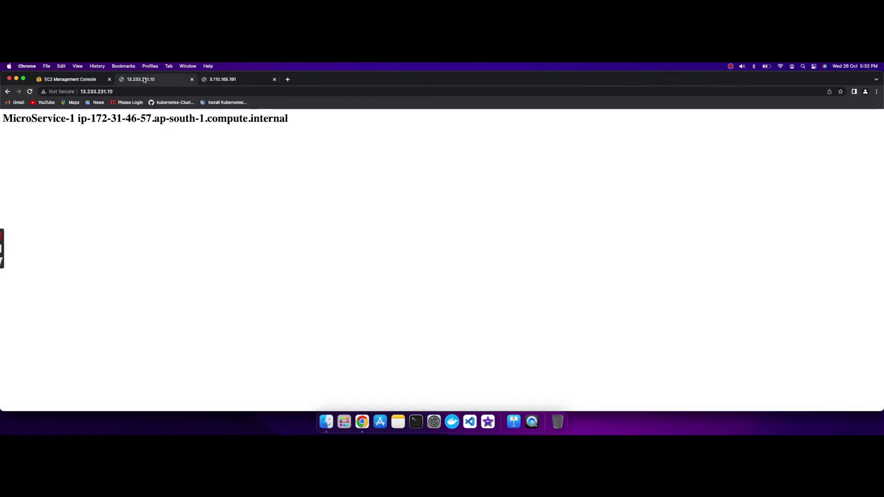
{"action": "left_click", "coordinate": [235, 79]}
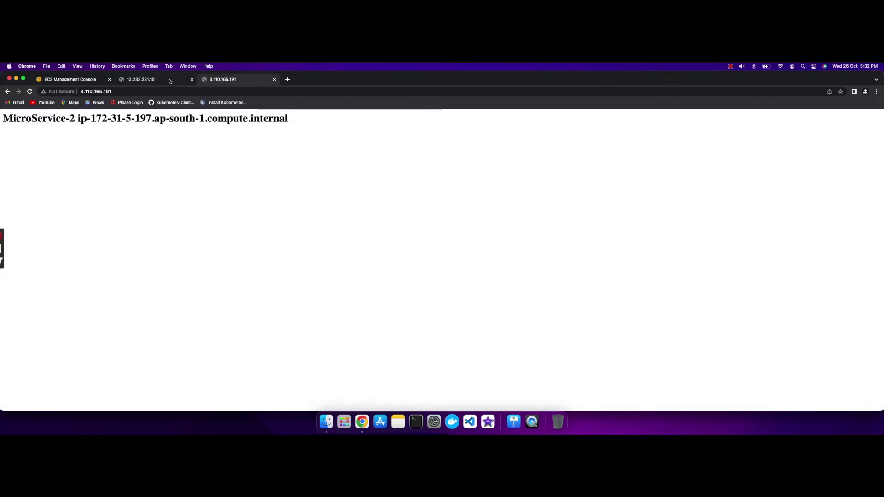
Step: Return to the EC2 console and open the target groups page under load balancing
{"action": "left_click", "coordinate": [63, 81]}
{"action": "scroll", "coordinate": [44, 229], "scroll_direction": "down", "scroll_amount": 5}
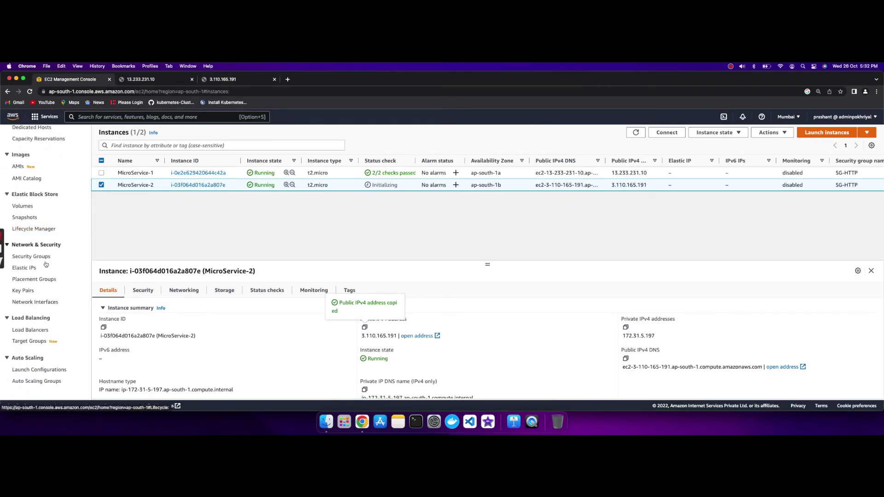
{"action": "right_click", "coordinate": [41, 342]}
{"action": "left_click", "coordinate": [40, 343]}
{"action": "left_click", "coordinate": [41, 342]}
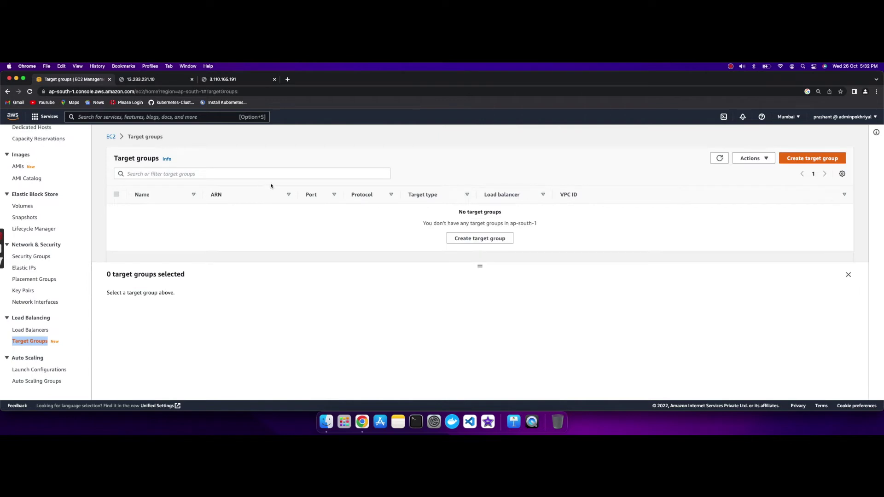
Step: Start creating a target group with the Instances target type and name it TG-1
{"action": "left_click", "coordinate": [454, 240]}
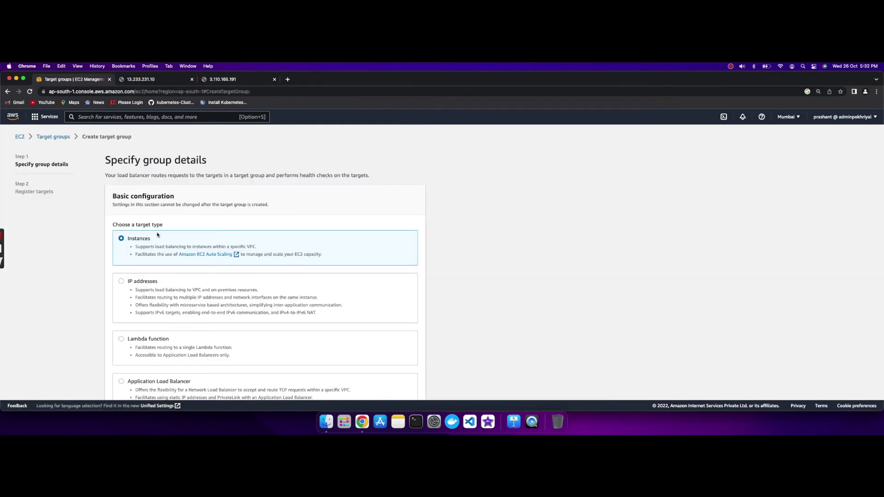
{"action": "scroll", "coordinate": [157, 235], "scroll_direction": "down", "scroll_amount": 5}
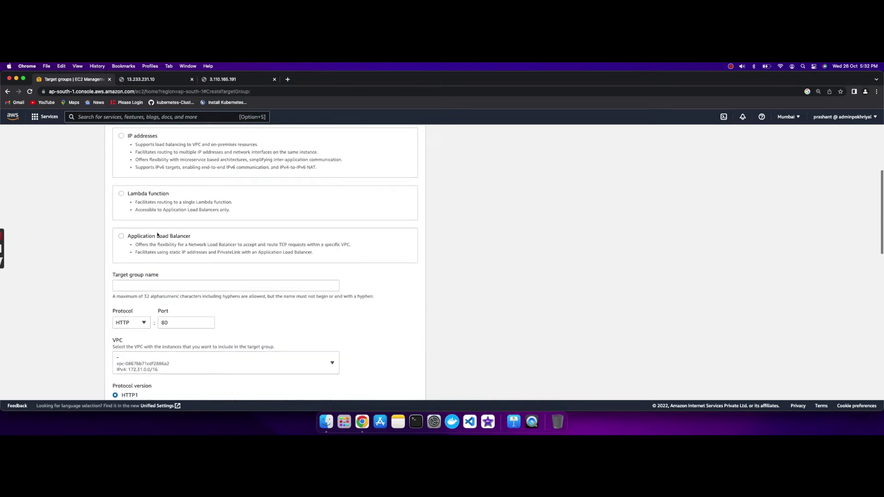
{"action": "scroll", "coordinate": [157, 235], "scroll_direction": "down", "scroll_amount": 2}
{"action": "left_click", "coordinate": [158, 227]}
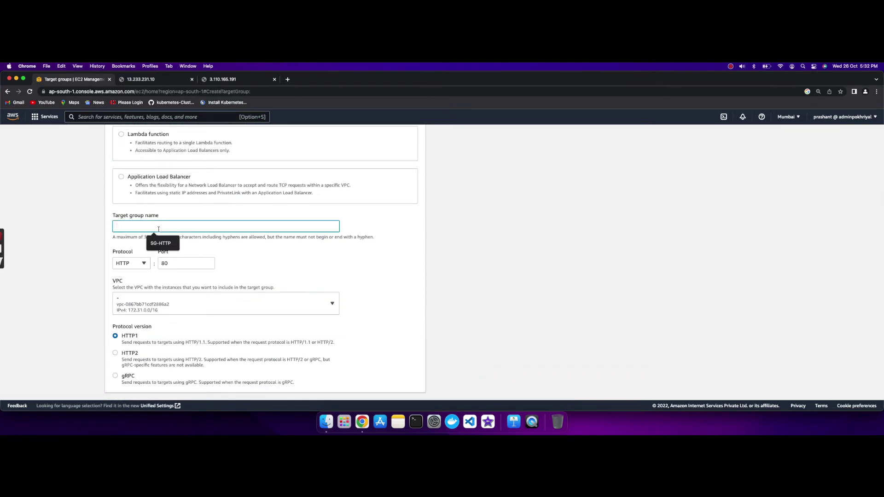
{"action": "type", "text": "TG-1"}
Step: Add a tag with key Name and value TG-1 to the target group and continue to target registration
{"action": "scroll", "coordinate": [182, 254], "scroll_direction": "down", "scroll_amount": 9}
{"action": "scroll", "coordinate": [182, 254], "scroll_direction": "down", "scroll_amount": 3}
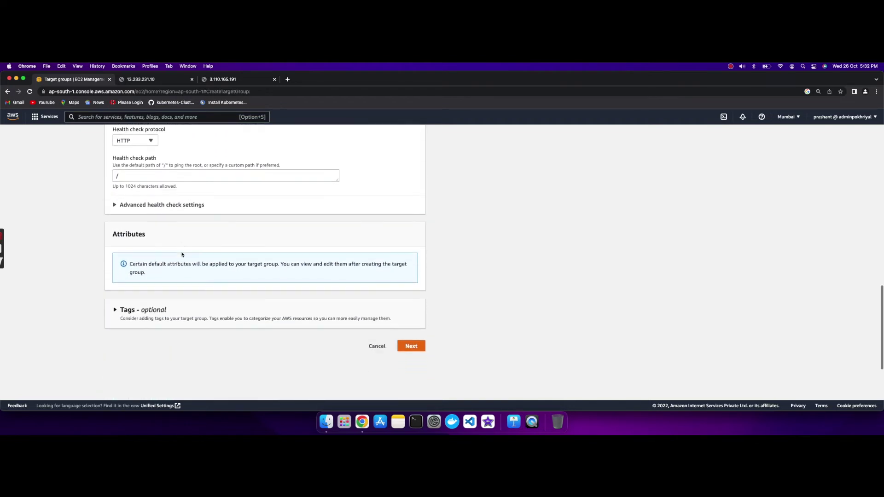
{"action": "left_click", "coordinate": [115, 305]}
{"action": "left_click", "coordinate": [140, 334]}
{"action": "left_click", "coordinate": [140, 341]}
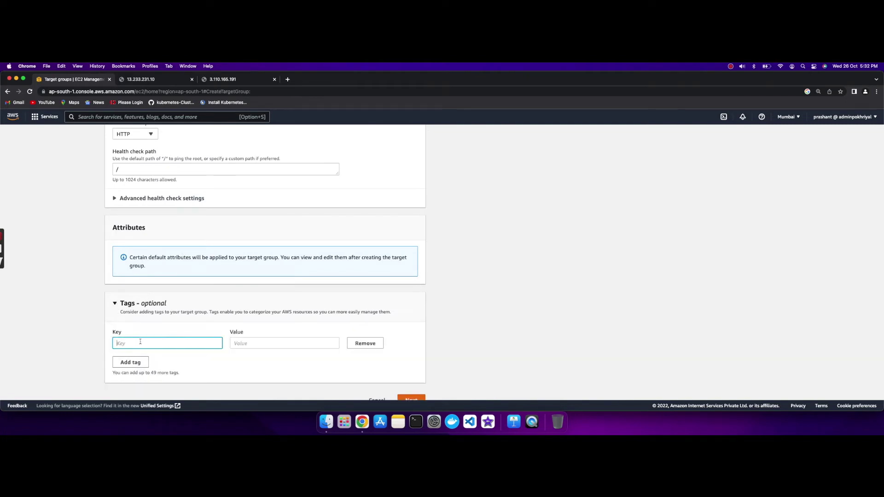
{"action": "type", "text": "Name"}
{"action": "key", "text": "Tab"}
{"action": "type", "text": "TG"}
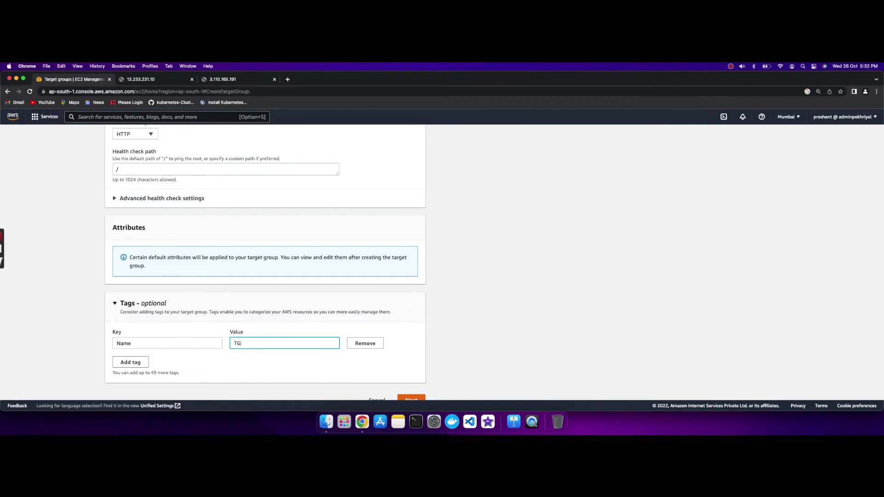
{"action": "type", "text": "-1"}
{"action": "scroll", "coordinate": [403, 369], "scroll_direction": "down", "scroll_amount": 2}
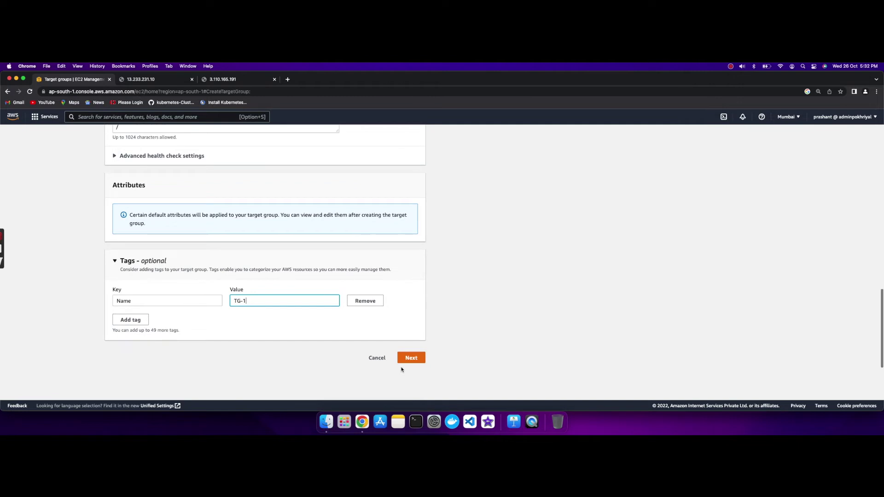
{"action": "left_click", "coordinate": [411, 359]}
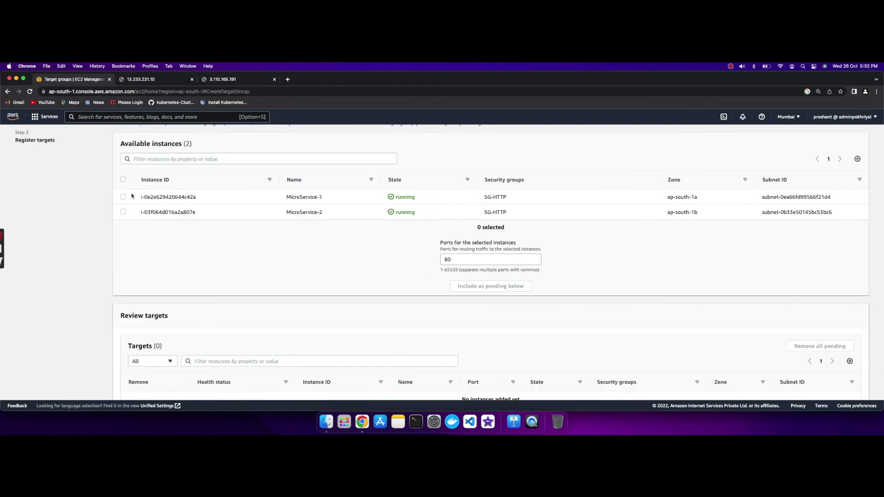
Step: Include MicroService-1 as a pending target on port 80 and create the TG-1 target group
{"action": "left_click", "coordinate": [124, 197]}
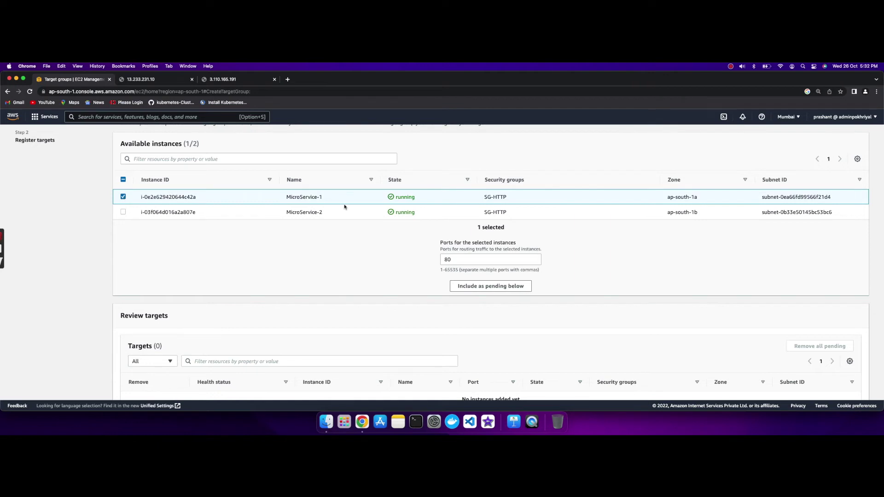
{"action": "left_click", "coordinate": [473, 287]}
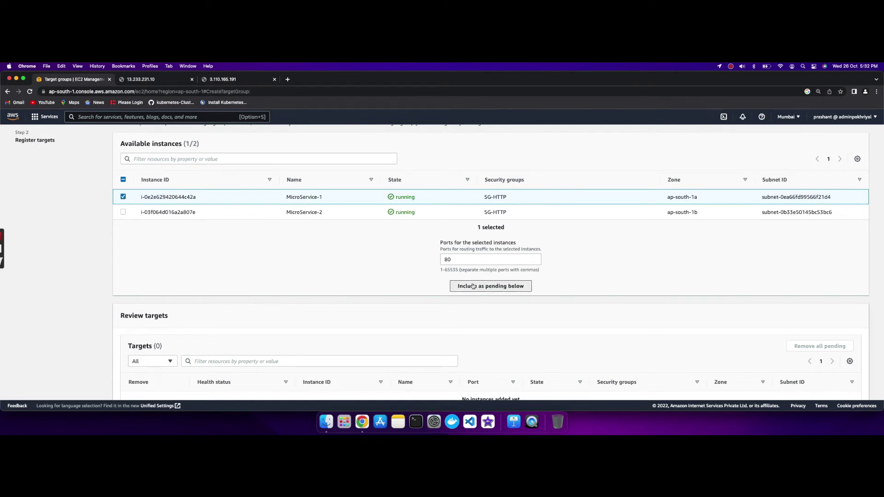
{"action": "scroll", "coordinate": [474, 286], "scroll_direction": "down", "scroll_amount": 5}
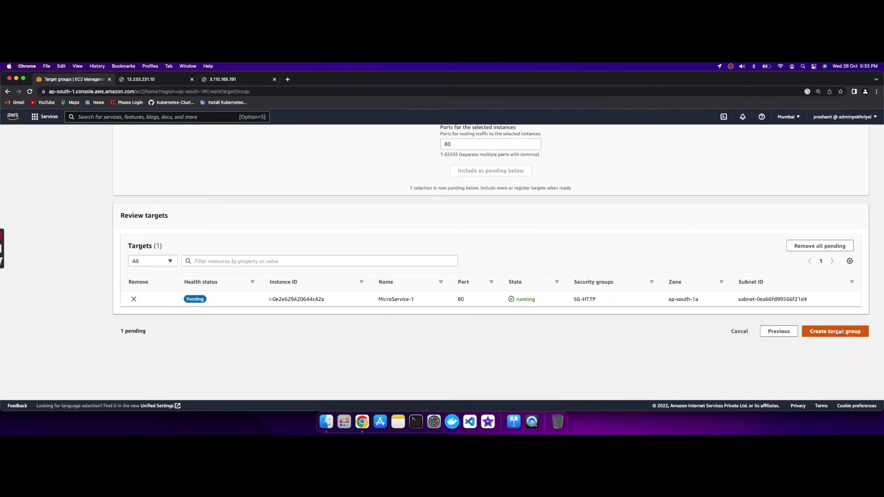
{"action": "left_click", "coordinate": [839, 331]}
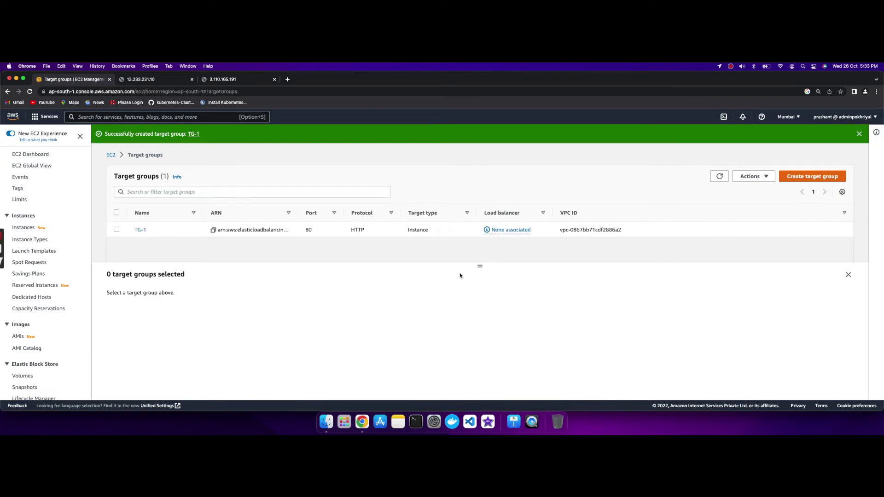
Step: Start creating another target group for instances and name it TG-2
{"action": "left_click", "coordinate": [801, 179]}
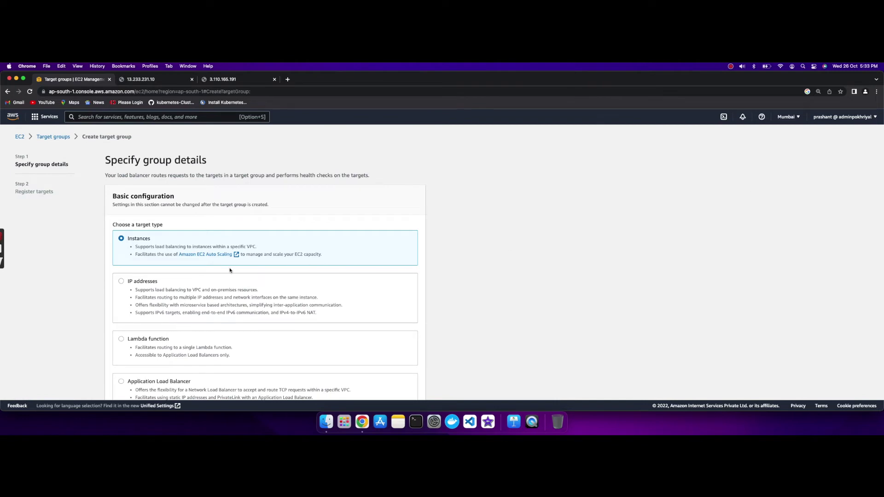
{"action": "scroll", "coordinate": [229, 271], "scroll_direction": "down", "scroll_amount": 8}
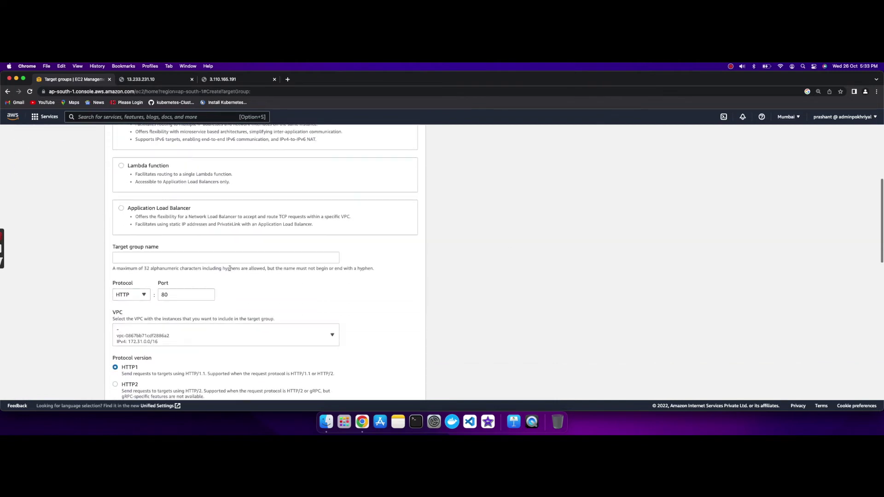
{"action": "left_click", "coordinate": [210, 230]}
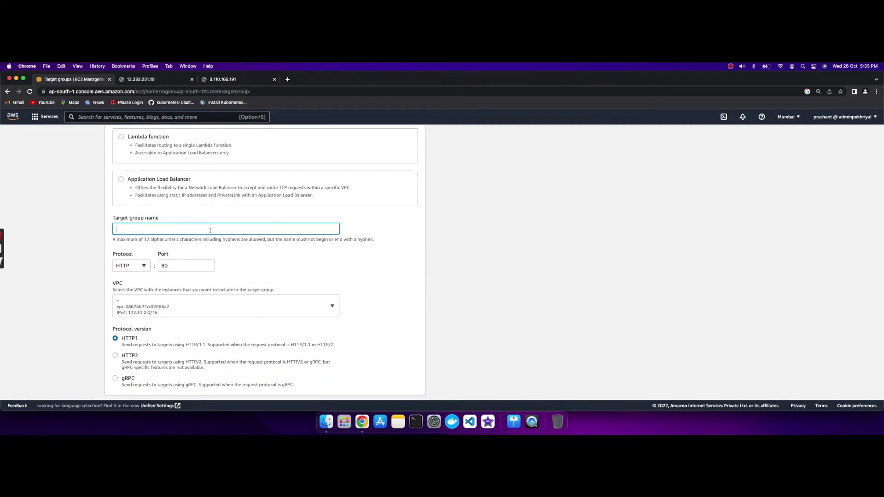
{"action": "type", "text": "TG-2"}
Step: Add a tag with key Name and value TG-2 to the target group and continue to target registration
{"action": "scroll", "coordinate": [276, 282], "scroll_direction": "down", "scroll_amount": 5}
{"action": "scroll", "coordinate": [276, 281], "scroll_direction": "down", "scroll_amount": 5}
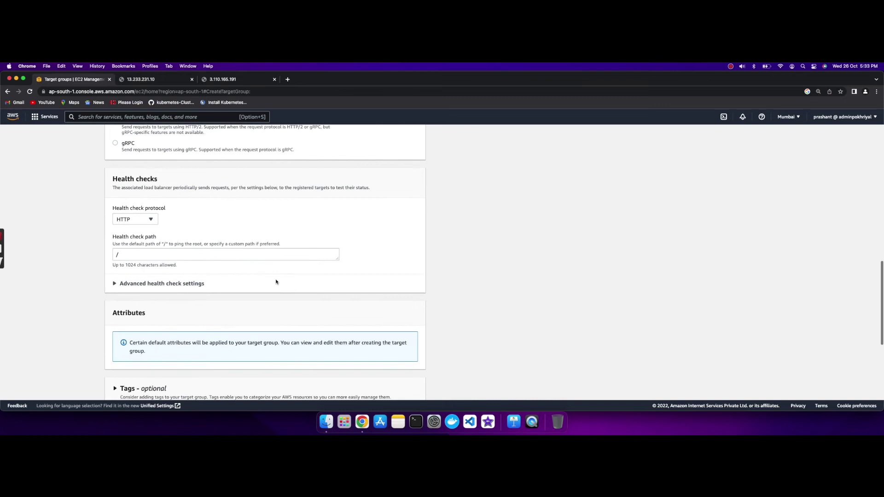
{"action": "left_click", "coordinate": [133, 281]}
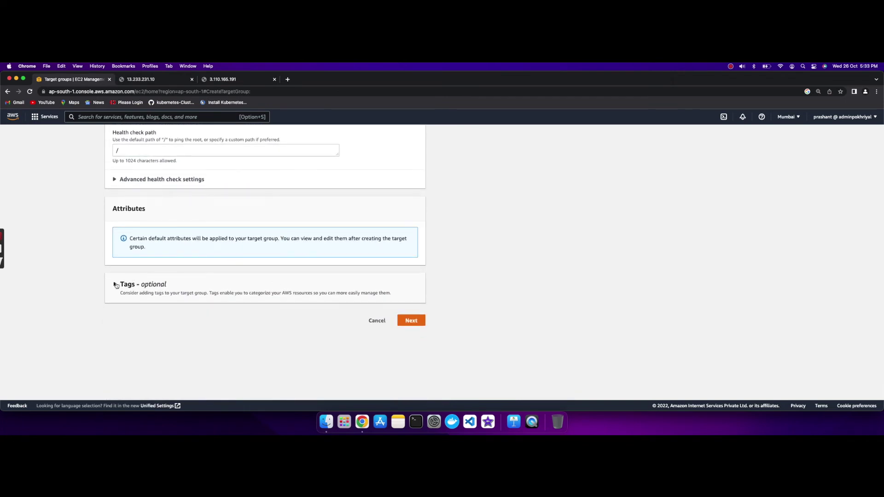
{"action": "left_click", "coordinate": [141, 317]}
{"action": "left_click", "coordinate": [143, 325]}
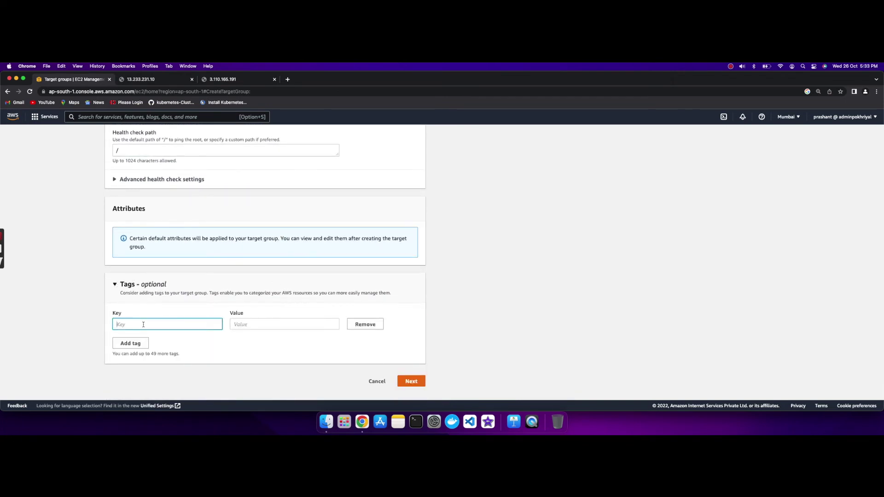
{"action": "type", "text": "Name"}
{"action": "key", "text": "Tab"}
{"action": "type", "text": "TG-2"}
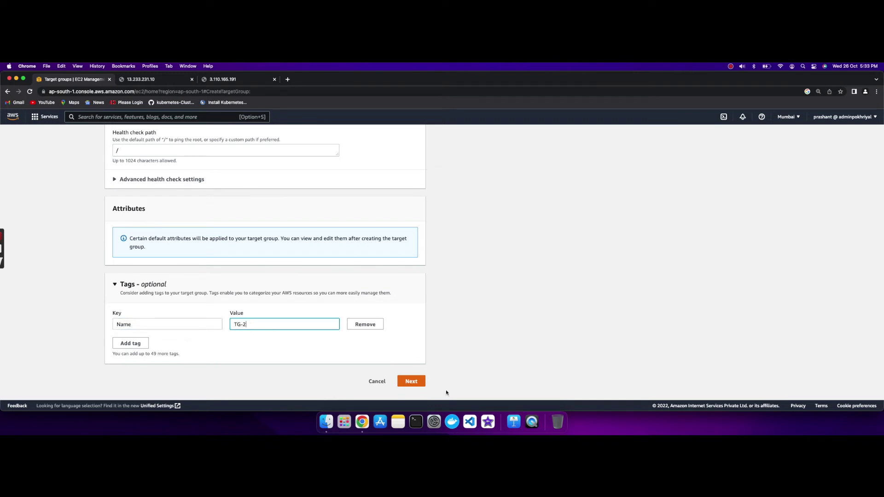
{"action": "left_click", "coordinate": [417, 385]}
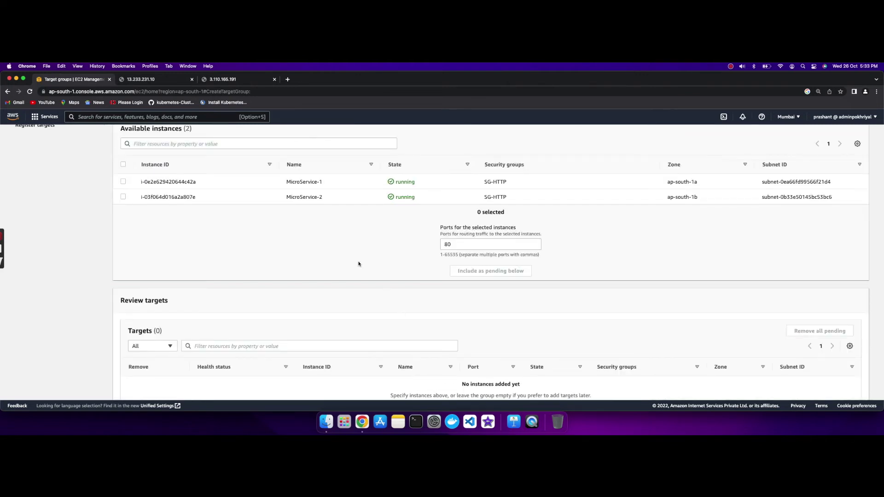
Step: Include MicroService-2 as a pending target on port 80 and create the TG-2 target group
{"action": "left_click", "coordinate": [123, 197]}
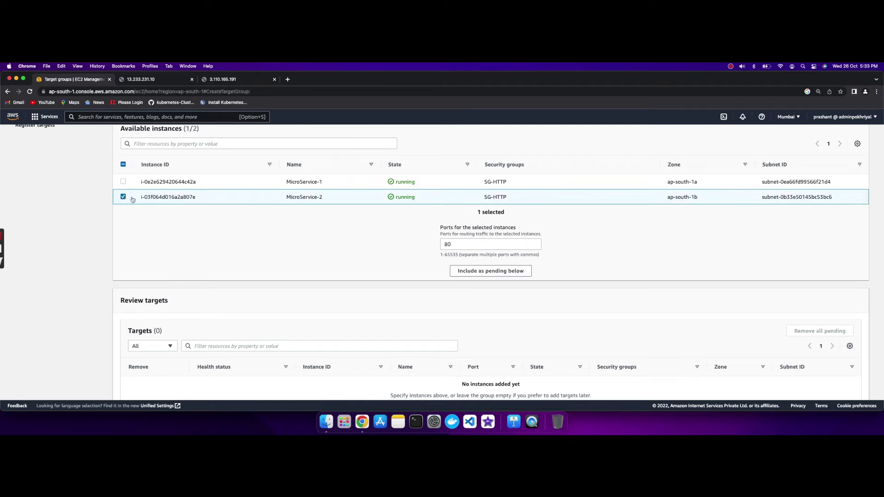
{"action": "left_click", "coordinate": [463, 270]}
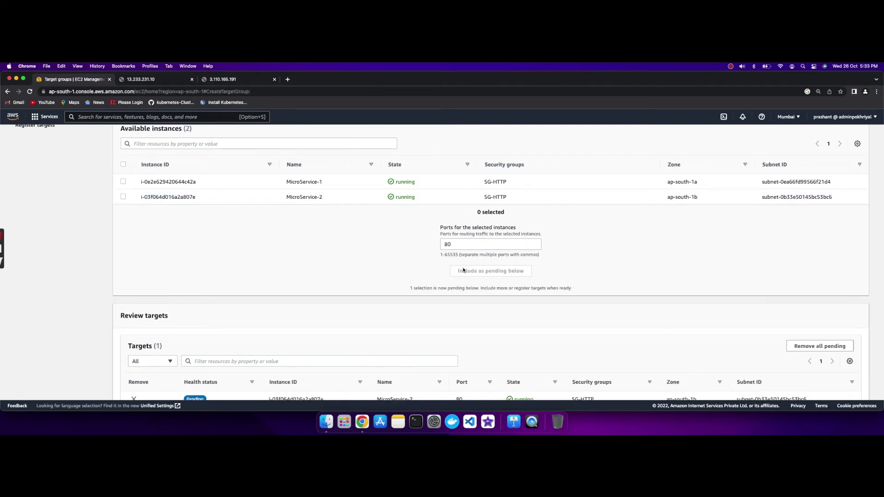
{"action": "scroll", "coordinate": [603, 305], "scroll_direction": "down", "scroll_amount": 3}
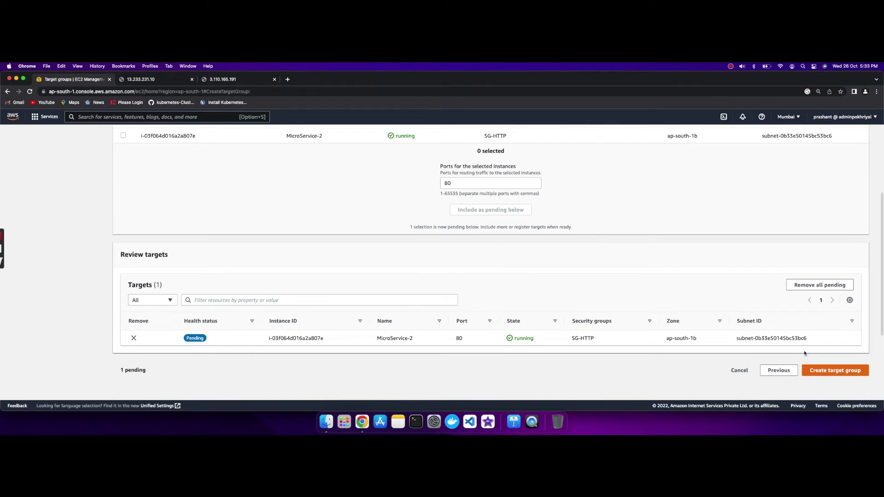
{"action": "left_click", "coordinate": [836, 371]}
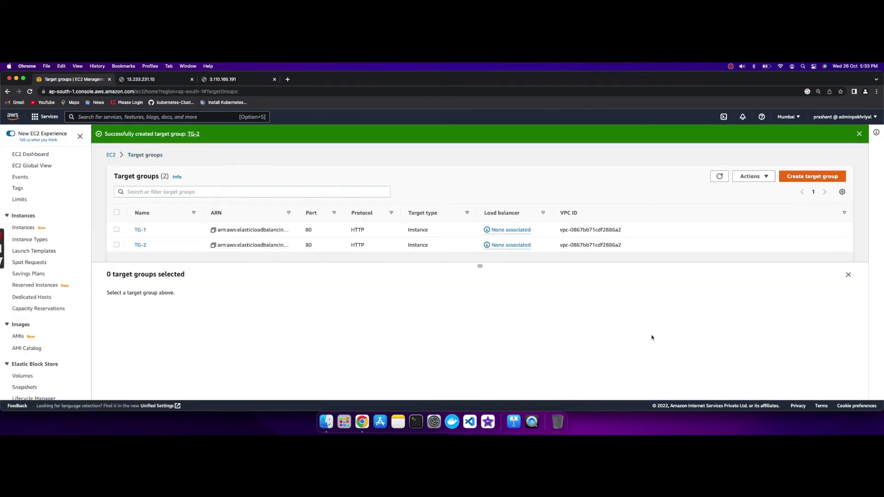
Step: Start creating an Application Load Balancer and name it ALB-Demo
{"action": "scroll", "coordinate": [52, 323], "scroll_direction": "down", "scroll_amount": 5}
{"action": "scroll", "coordinate": [52, 323], "scroll_direction": "down", "scroll_amount": 1}
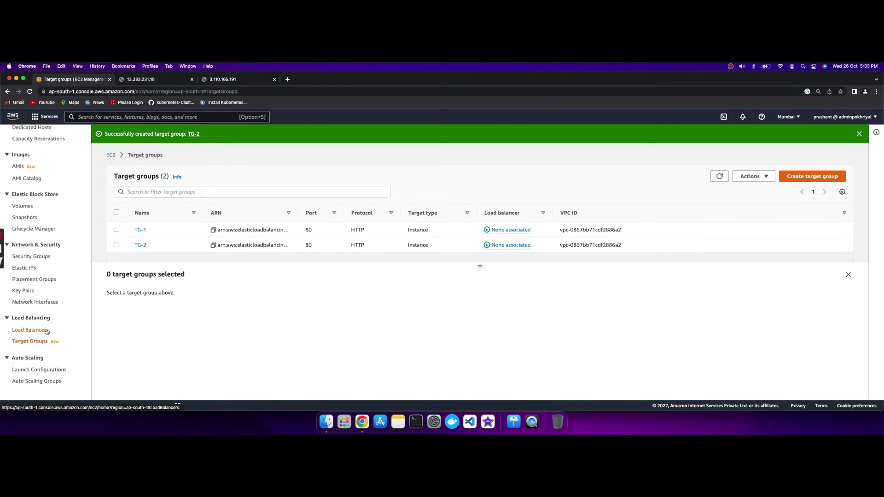
{"action": "left_click", "coordinate": [46, 331]}
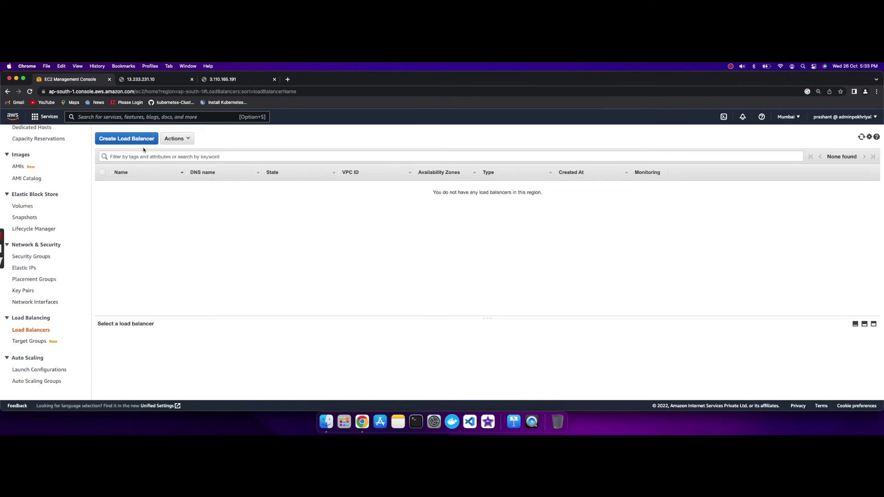
{"action": "left_click", "coordinate": [142, 144]}
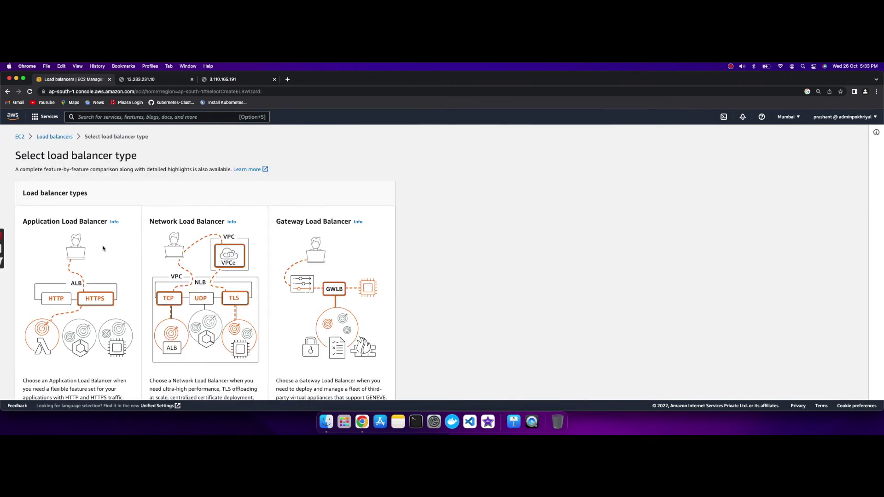
{"action": "scroll", "coordinate": [103, 249], "scroll_direction": "down", "scroll_amount": 5}
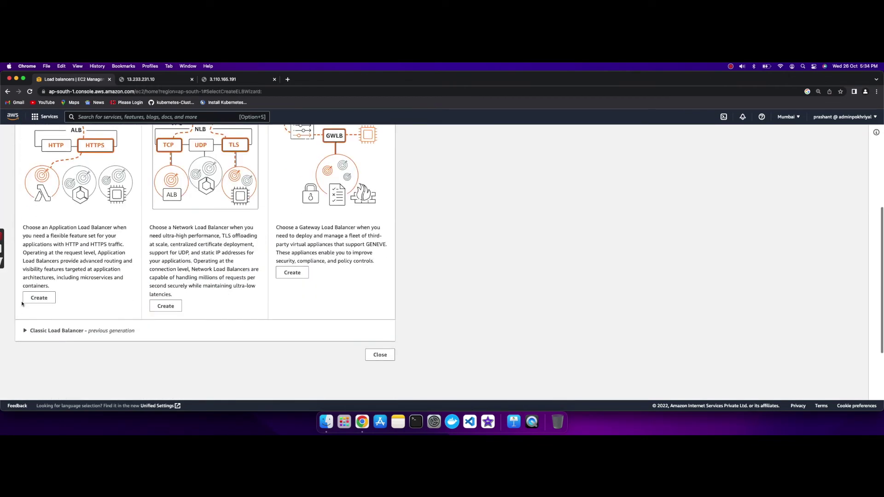
{"action": "left_click", "coordinate": [35, 300]}
{"action": "left_click", "coordinate": [44, 283]}
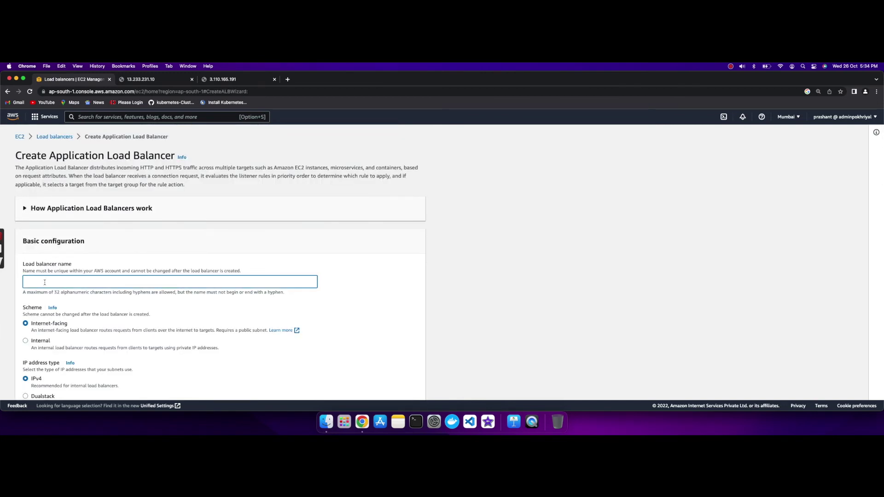
{"action": "type", "text": "ALB-Demo"}
Step: Map the load balancer to the ap-south-1a and ap-south-1b Availability Zones
{"action": "scroll", "coordinate": [76, 294], "scroll_direction": "down", "scroll_amount": 10}
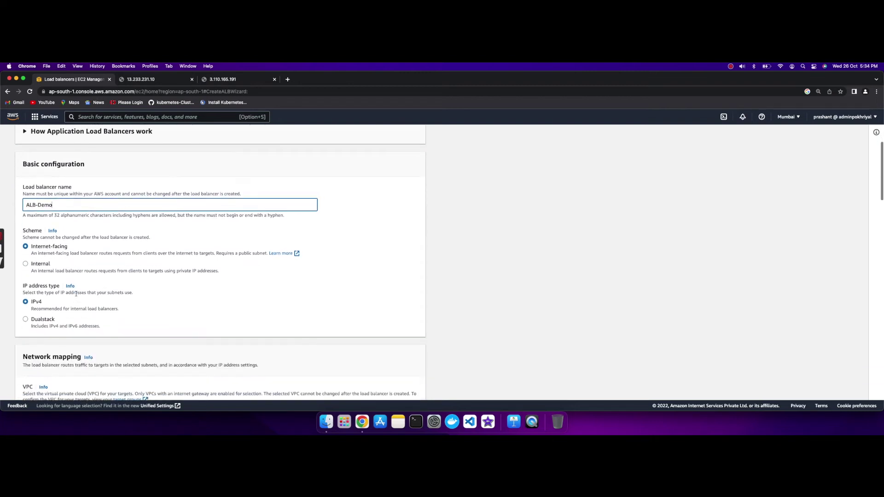
{"action": "scroll", "coordinate": [76, 293], "scroll_direction": "down", "scroll_amount": 6}
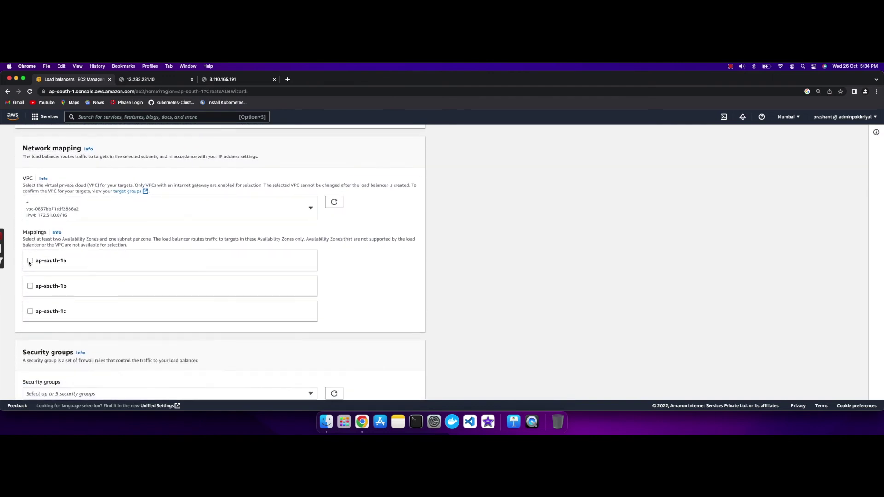
{"action": "left_click", "coordinate": [29, 261]}
{"action": "scroll", "coordinate": [35, 305], "scroll_direction": "down", "scroll_amount": 5}
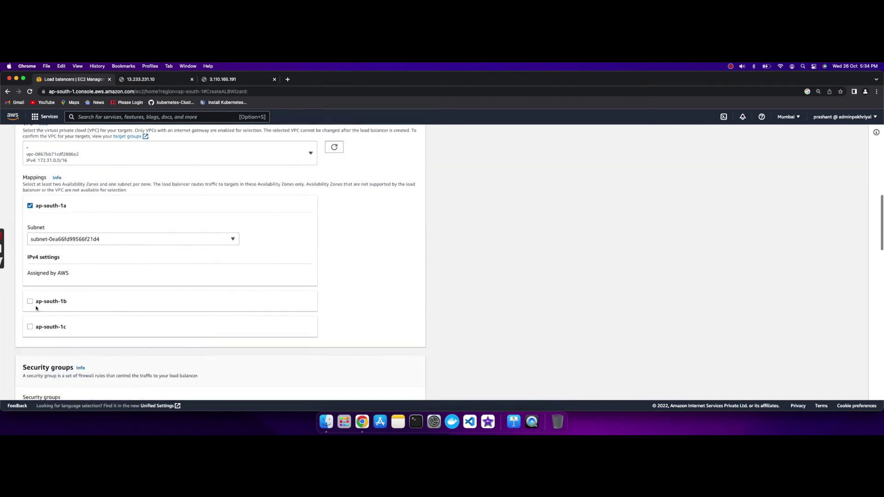
{"action": "left_click", "coordinate": [30, 270]}
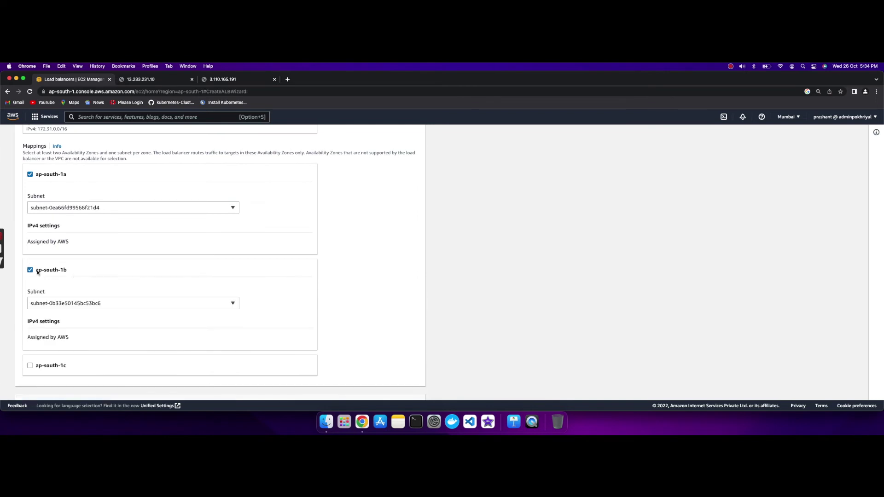
Step: Assign the SG-HTTP security group to the load balancer and remove the default security group
{"action": "scroll", "coordinate": [128, 280], "scroll_direction": "down", "scroll_amount": 10}
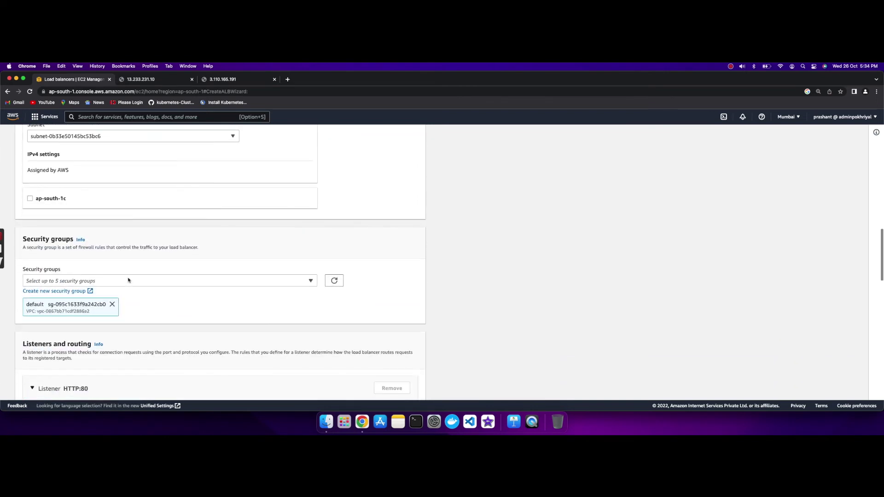
{"action": "left_click", "coordinate": [128, 280]}
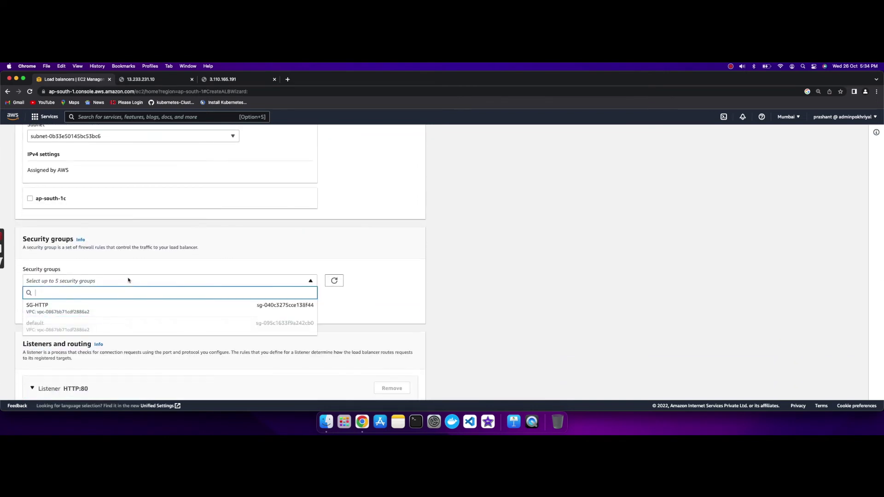
{"action": "left_click", "coordinate": [105, 305]}
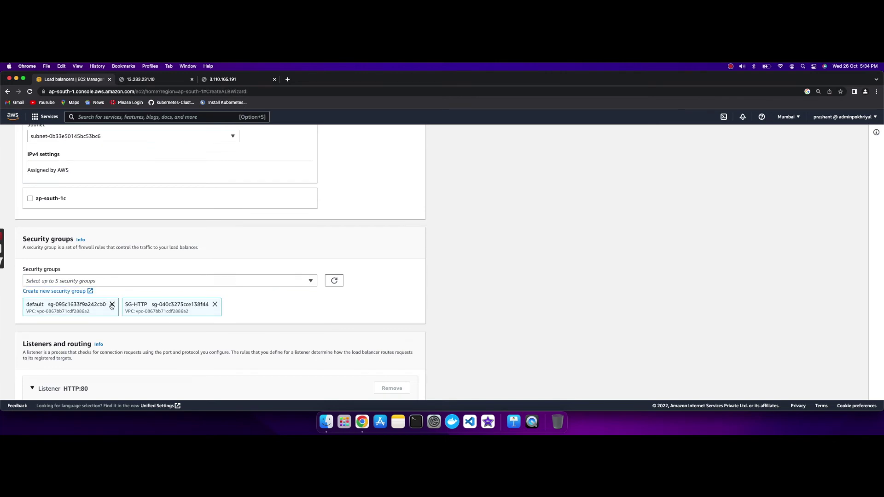
{"action": "left_click", "coordinate": [111, 305]}
Step: Set the HTTP:80 listener's default action to forward to the TG-1 target group
{"action": "scroll", "coordinate": [162, 305], "scroll_direction": "down", "scroll_amount": 5}
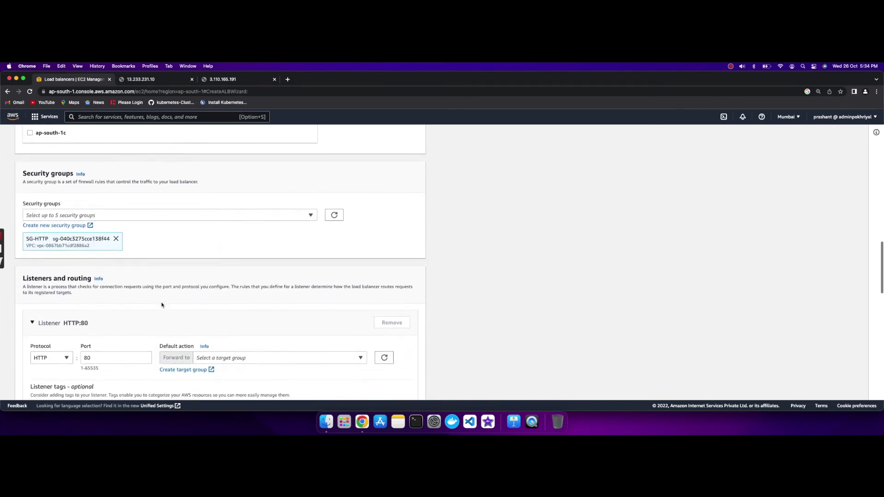
{"action": "left_click", "coordinate": [360, 274]}
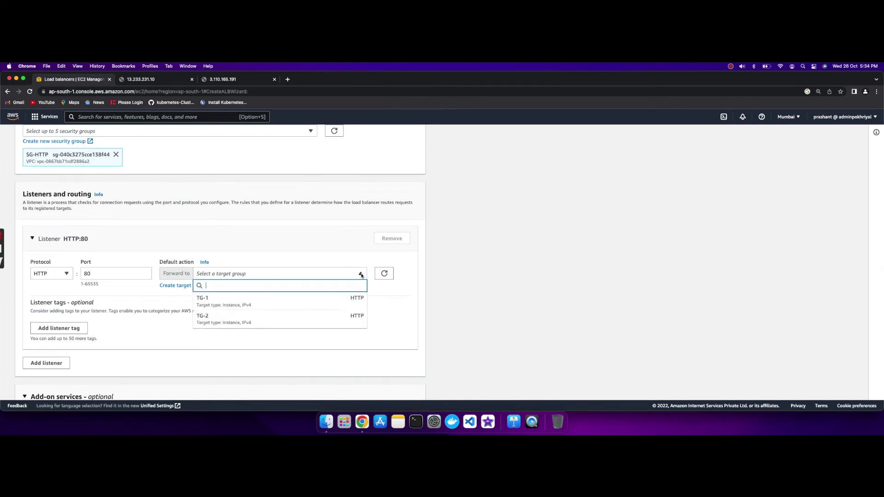
{"action": "left_click", "coordinate": [319, 303]}
Step: Add a tag with key Name and value ALB-Demo, and create the load balancer
{"action": "scroll", "coordinate": [158, 297], "scroll_direction": "down", "scroll_amount": 3}
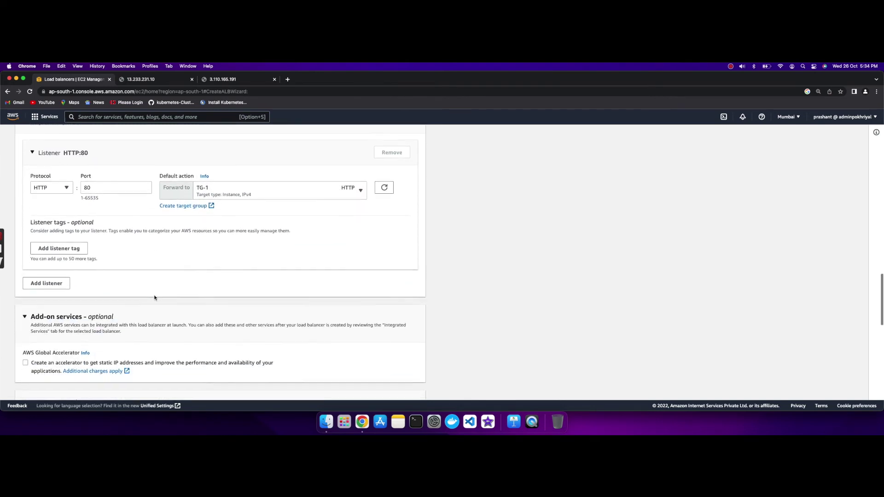
{"action": "scroll", "coordinate": [155, 297], "scroll_direction": "down", "scroll_amount": 5}
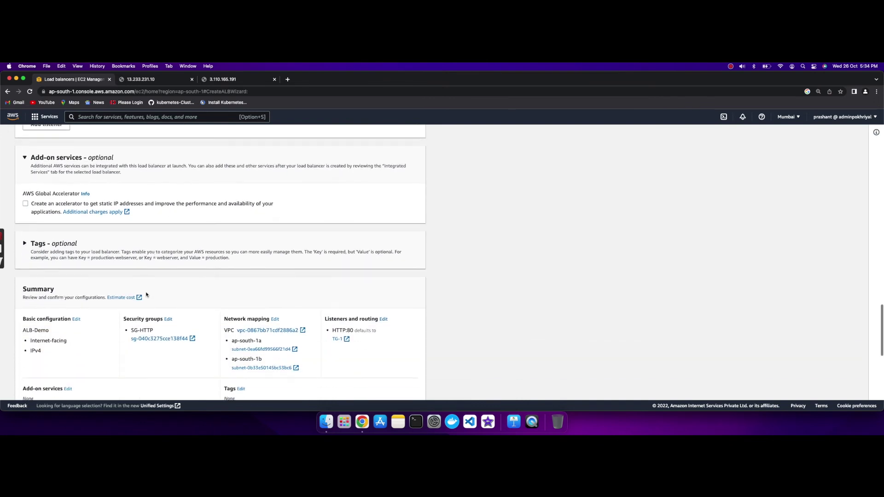
{"action": "left_click", "coordinate": [26, 244]}
{"action": "left_click", "coordinate": [63, 288]}
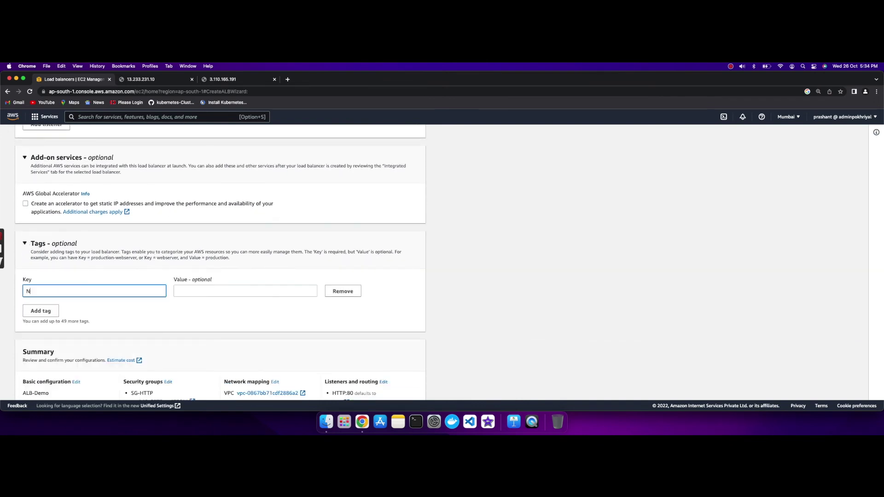
{"action": "type", "text": "Name"}
{"action": "key", "text": "Tab"}
{"action": "type", "text": "ALB-Demo"}
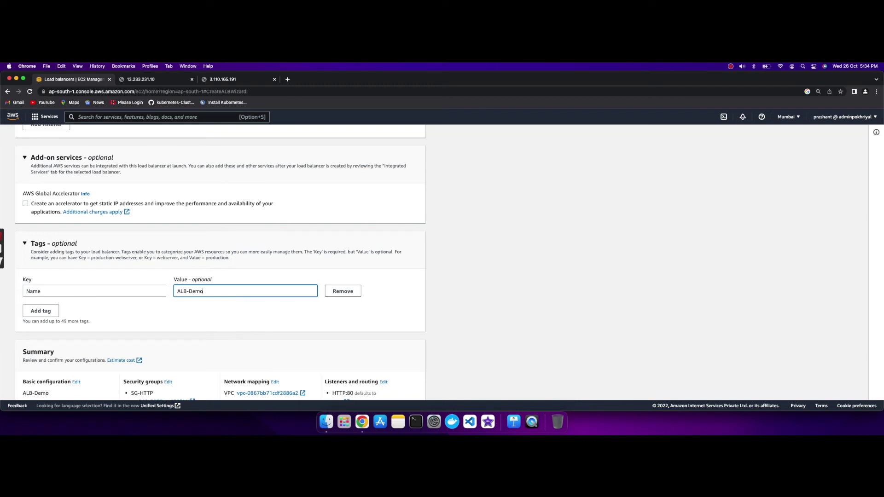
{"action": "scroll", "coordinate": [221, 316], "scroll_direction": "down", "scroll_amount": 8}
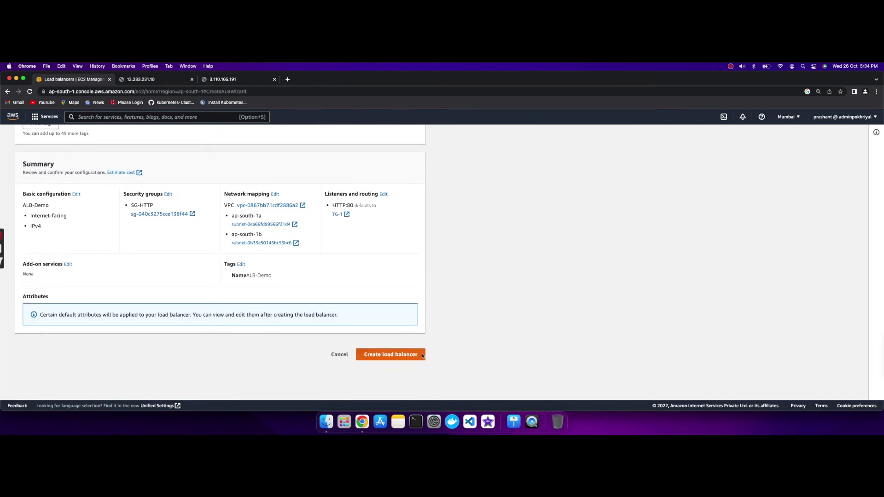
{"action": "left_click", "coordinate": [408, 356]}
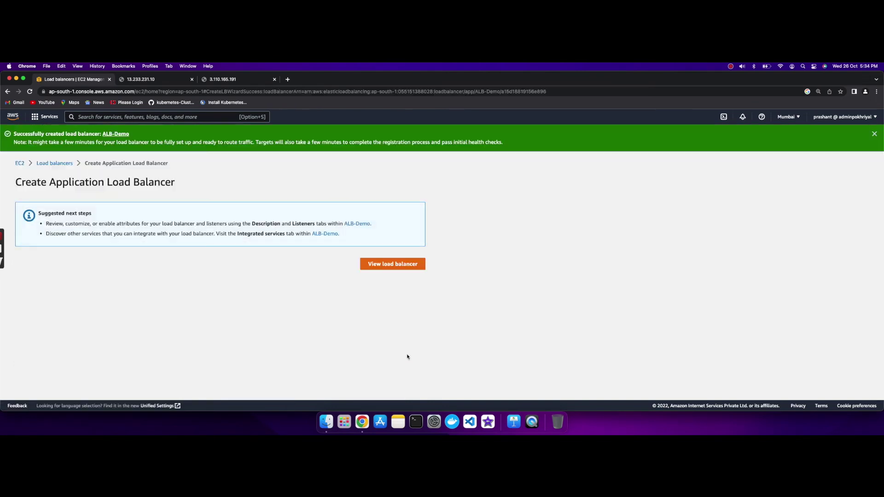
Step: Open the rules of ALB-Demo's HTTP:80 listener and insert a blank rule ahead of the default action
{"action": "left_click", "coordinate": [393, 267]}
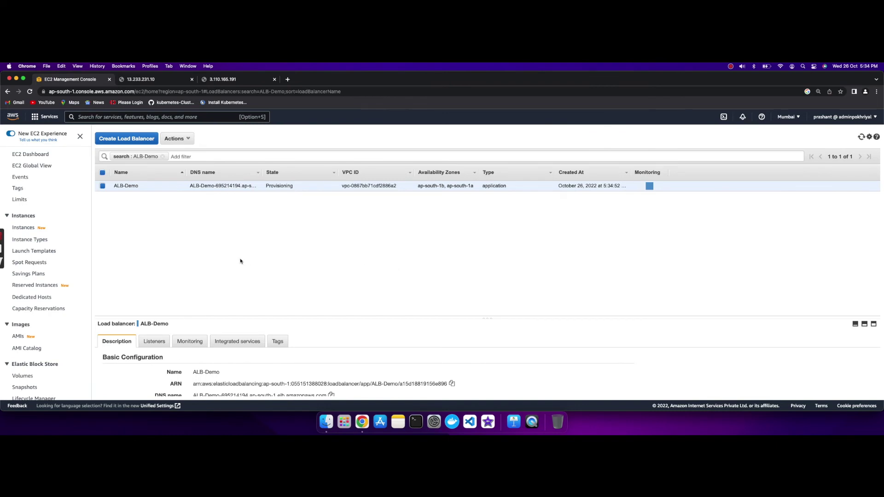
{"action": "scroll", "coordinate": [240, 261], "scroll_direction": "down", "scroll_amount": 1}
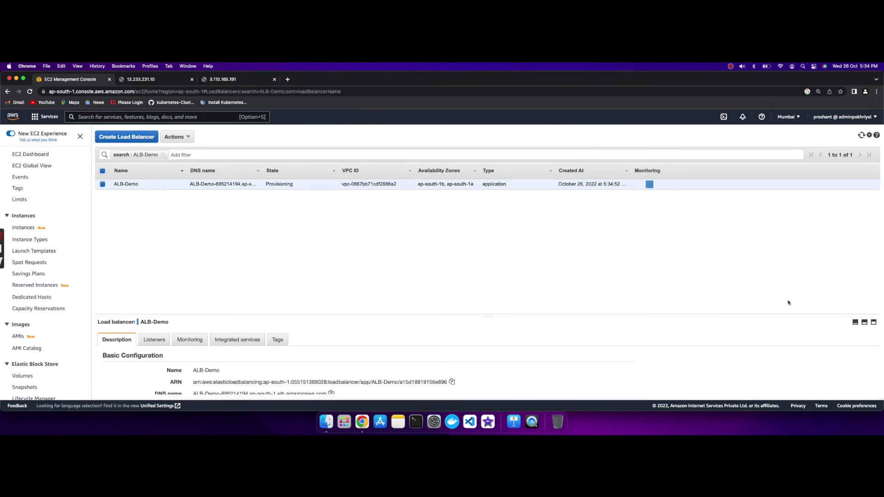
{"action": "left_click", "coordinate": [874, 323]}
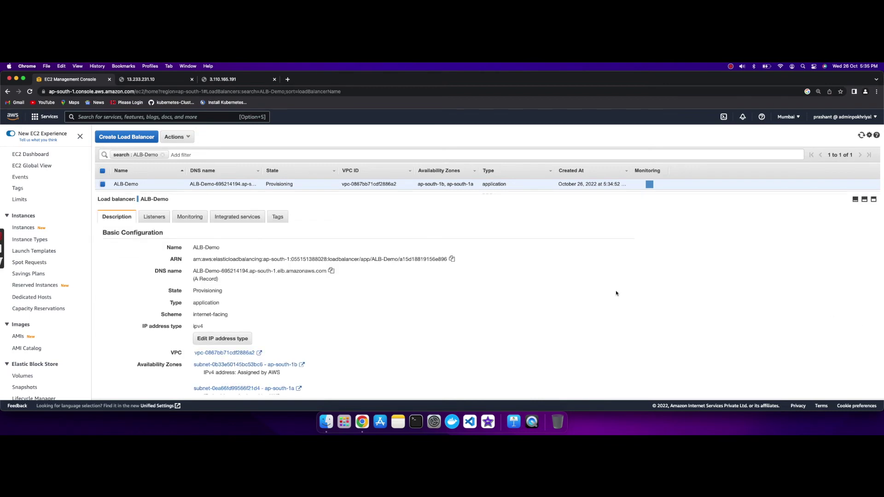
{"action": "left_click", "coordinate": [157, 220]}
{"action": "left_click", "coordinate": [109, 300]}
{"action": "left_click", "coordinate": [302, 306]}
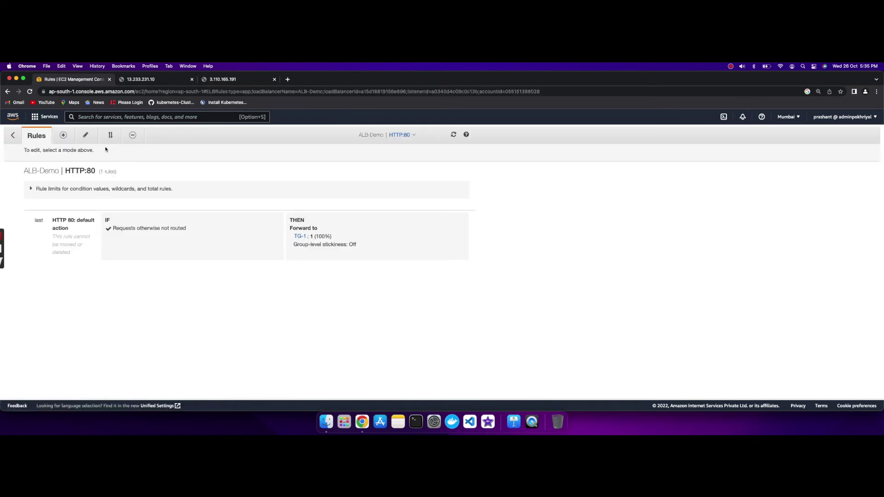
{"action": "left_click", "coordinate": [64, 136]}
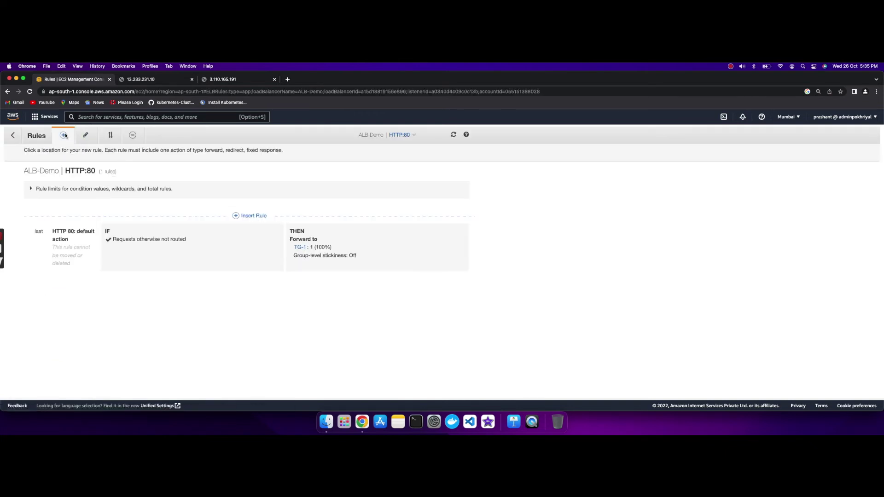
{"action": "left_click", "coordinate": [253, 216]}
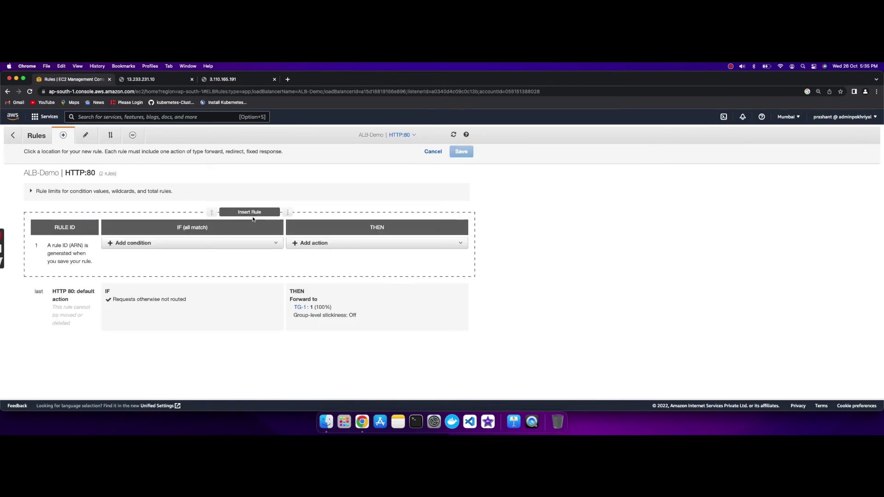
Step: Add a query string condition to the new rule with key service and value 1
{"action": "left_click", "coordinate": [187, 244]}
{"action": "left_click", "coordinate": [160, 298]}
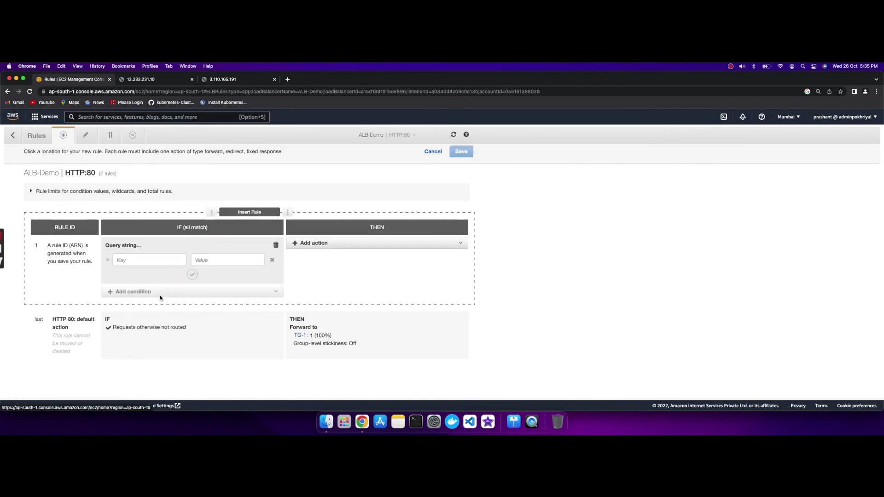
{"action": "left_click", "coordinate": [139, 260]}
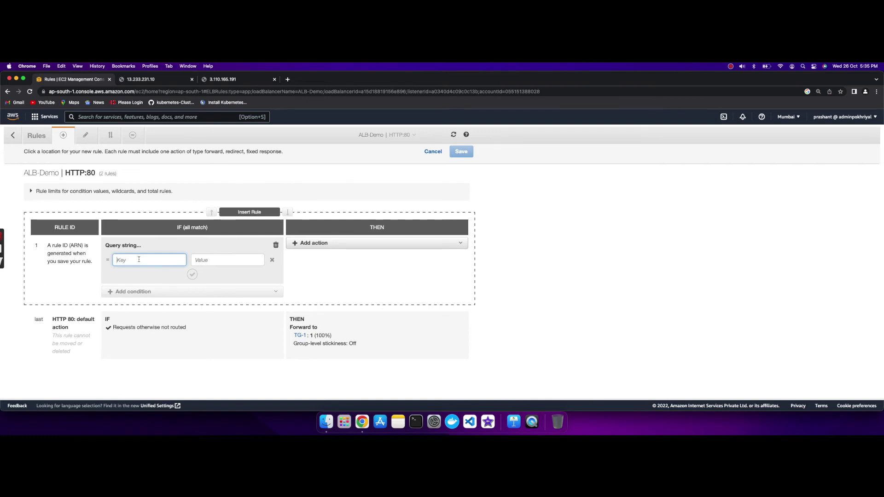
{"action": "type", "text": "service"}
{"action": "left_click", "coordinate": [228, 259]}
{"action": "type", "text": "1"}
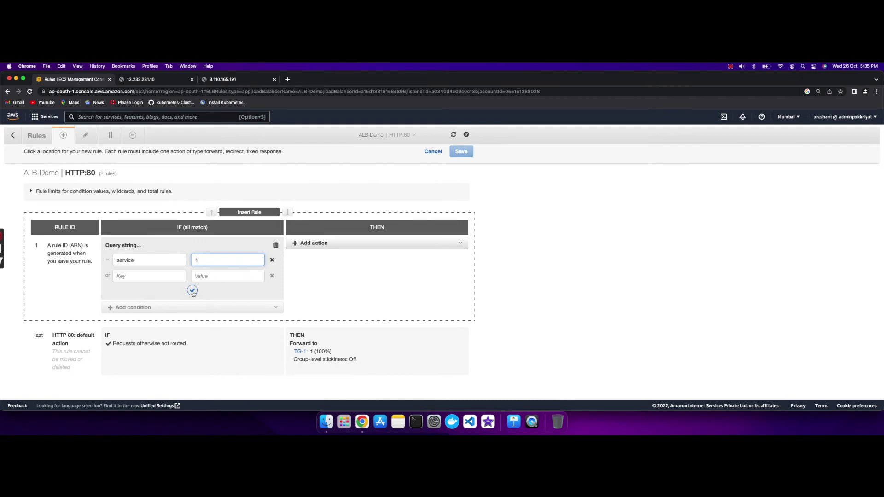
Step: Set the service:1 rule's action to forward to TG-1, confirm the condition and action, and save the rule
{"action": "left_click", "coordinate": [321, 244]}
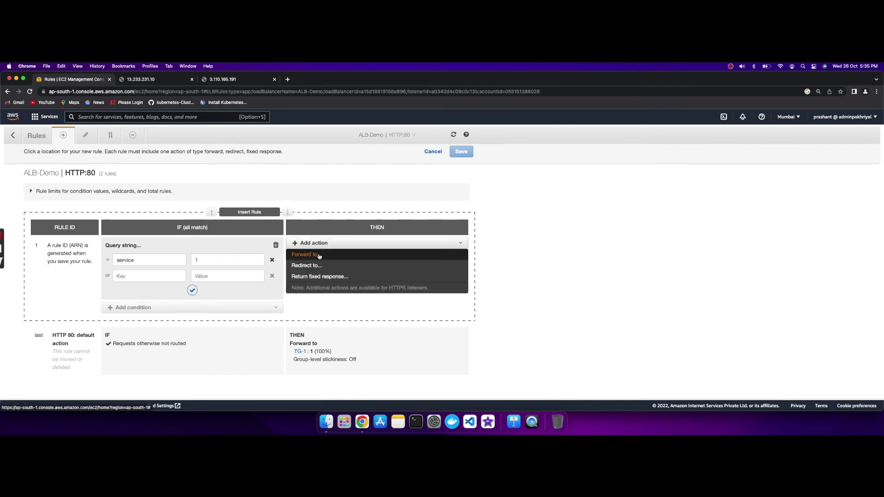
{"action": "left_click", "coordinate": [321, 253]}
{"action": "left_click", "coordinate": [334, 268]}
{"action": "left_click", "coordinate": [332, 281]}
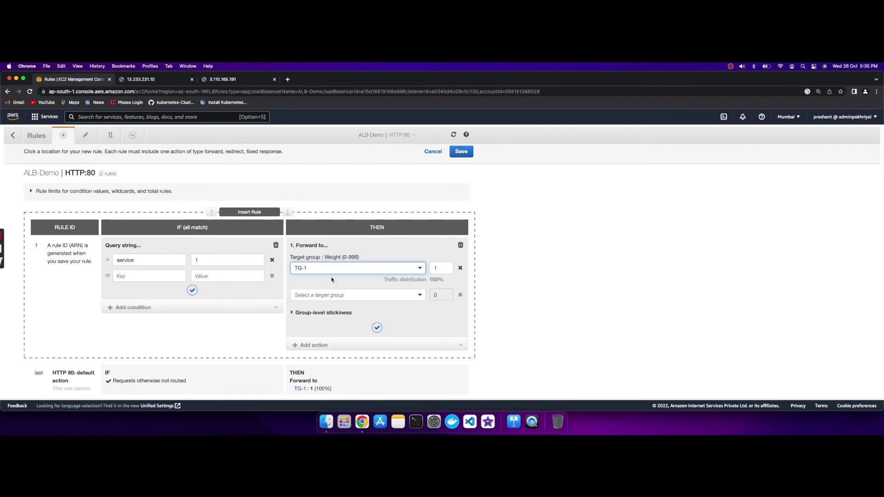
{"action": "left_click", "coordinate": [193, 290]}
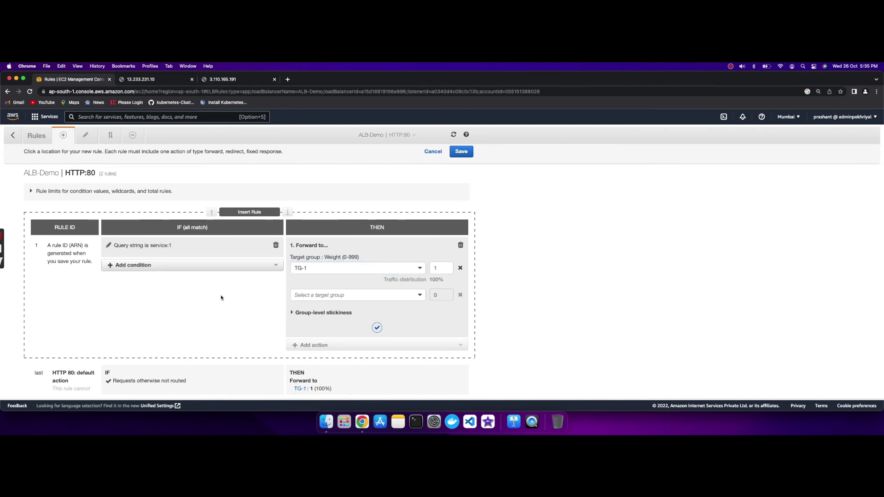
{"action": "left_click", "coordinate": [377, 328]}
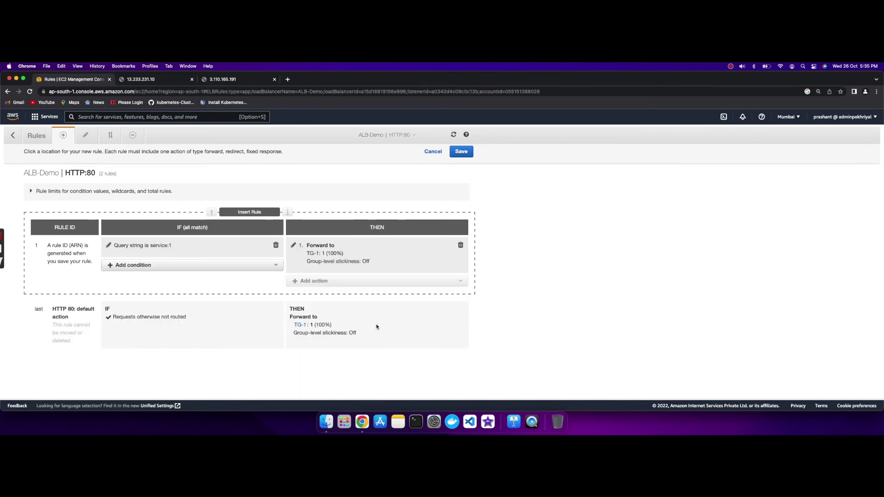
{"action": "left_click", "coordinate": [462, 152]}
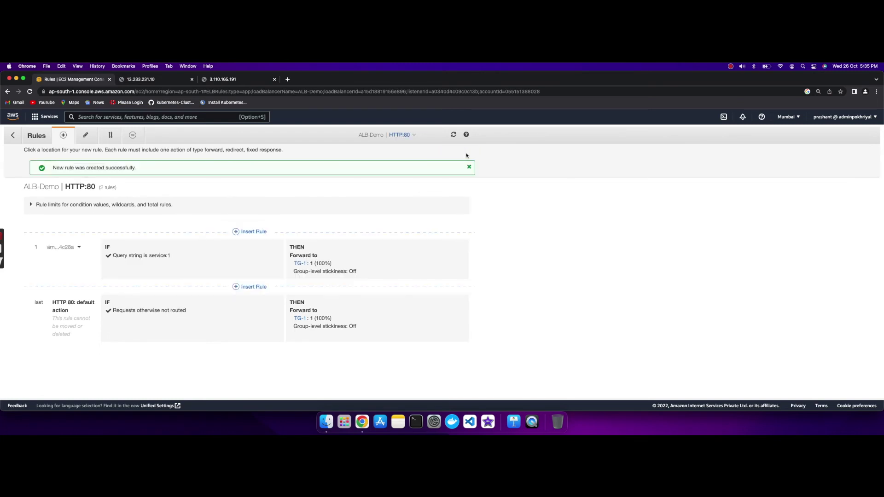
Step: Insert a rule ahead of the service:1 rule with a query string condition of key service and value 2
{"action": "left_click", "coordinate": [249, 231]}
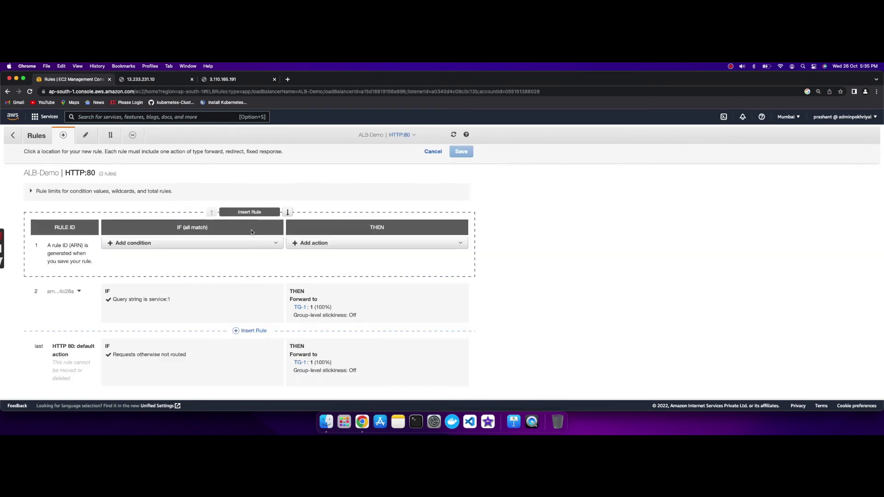
{"action": "left_click", "coordinate": [183, 243]}
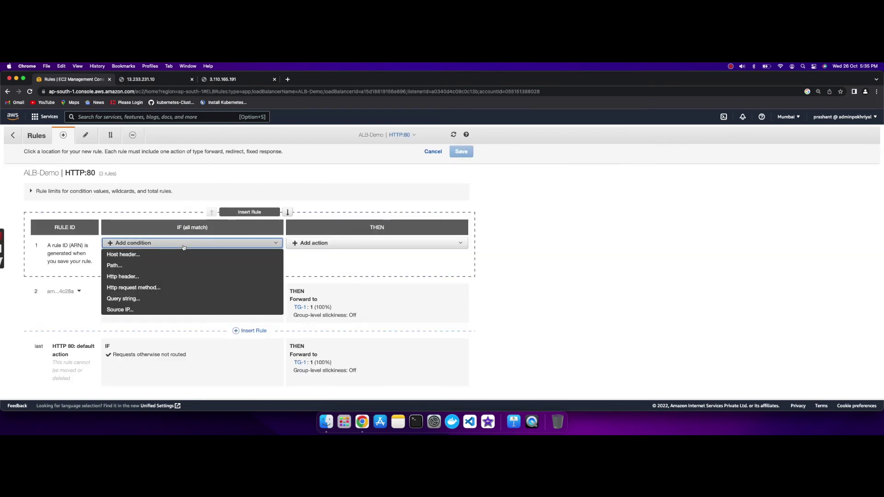
{"action": "left_click", "coordinate": [155, 299]}
{"action": "left_click", "coordinate": [142, 261]}
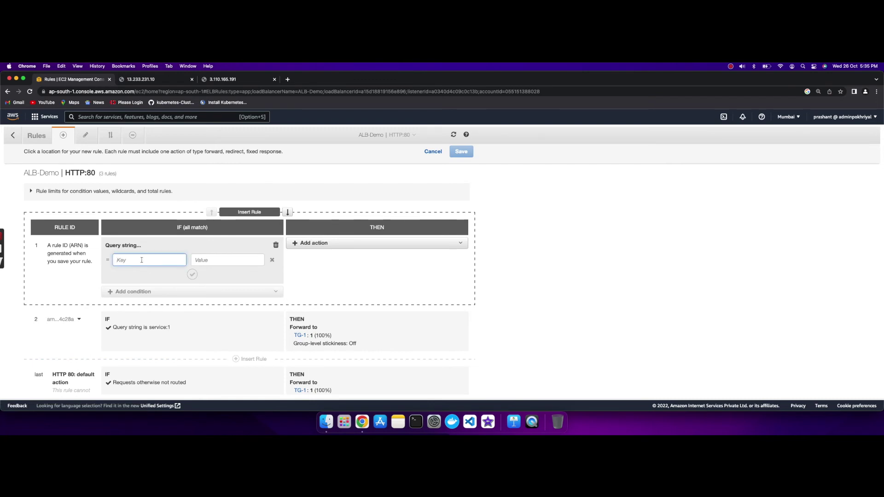
{"action": "type", "text": "service"}
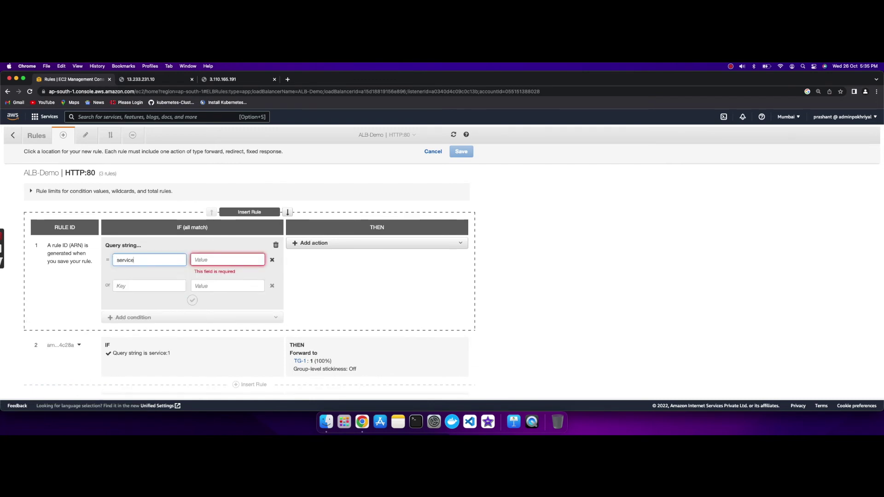
{"action": "key", "text": "Tab"}
{"action": "type", "text": "2"}
Step: Set the service:2 rule's action to forward to TG-2, confirm the condition and action, and save the rule
{"action": "left_click", "coordinate": [362, 243]}
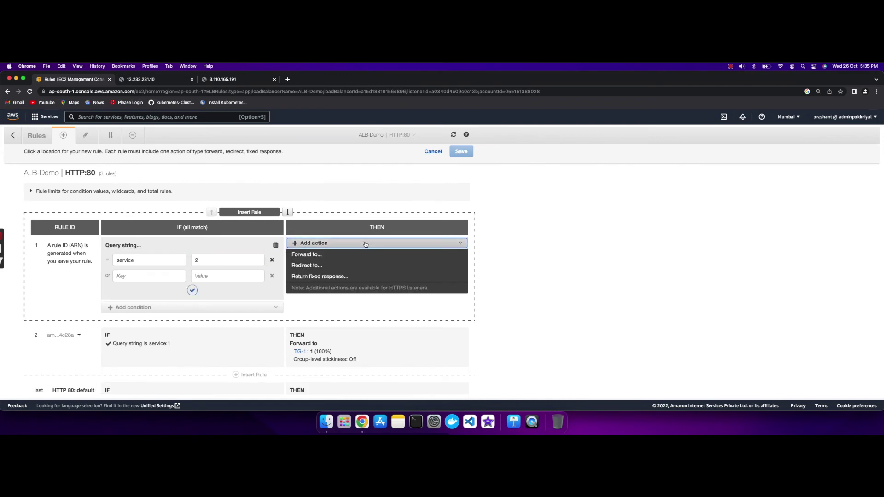
{"action": "left_click", "coordinate": [355, 255]}
{"action": "left_click", "coordinate": [357, 268]}
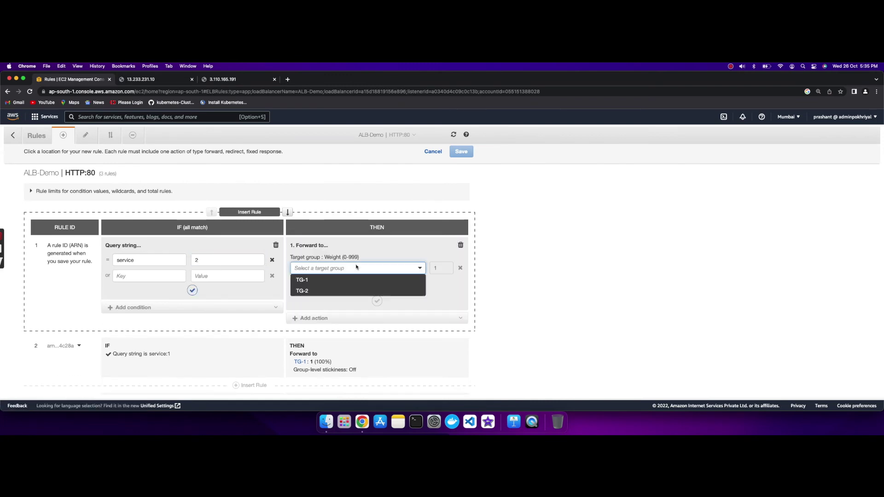
{"action": "left_click", "coordinate": [350, 291]}
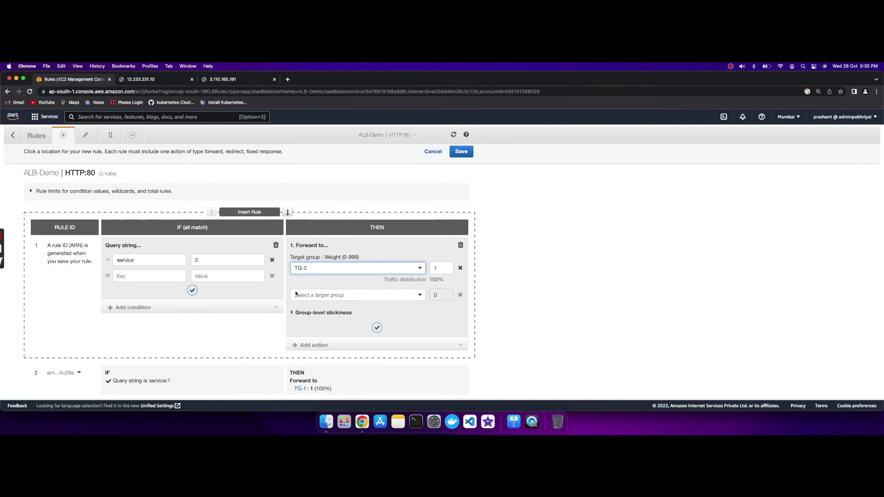
{"action": "left_click", "coordinate": [193, 291]}
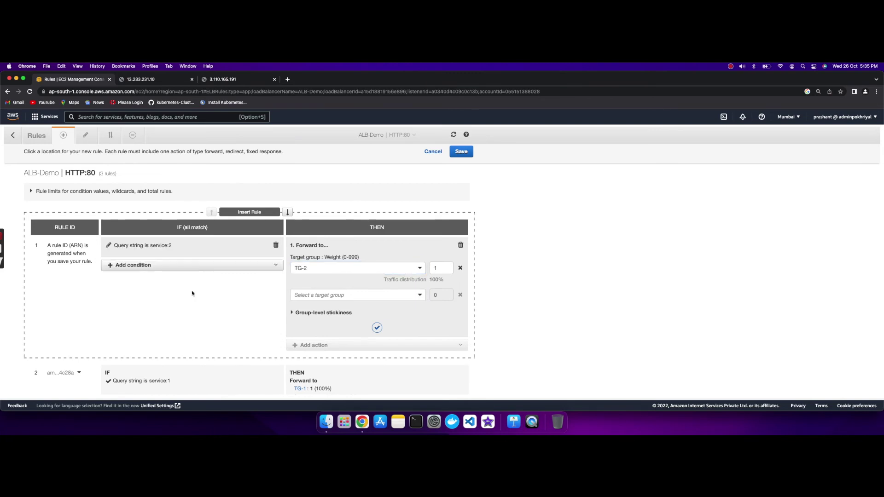
{"action": "left_click", "coordinate": [376, 327]}
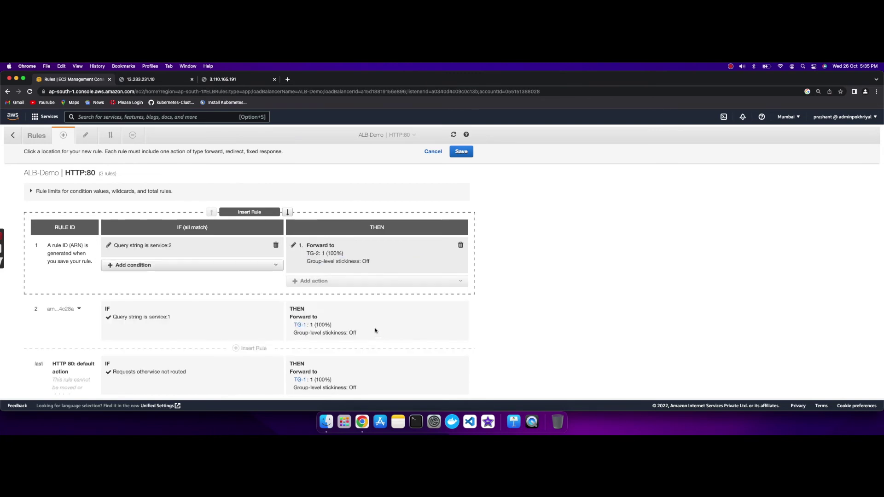
{"action": "left_click", "coordinate": [462, 153]}
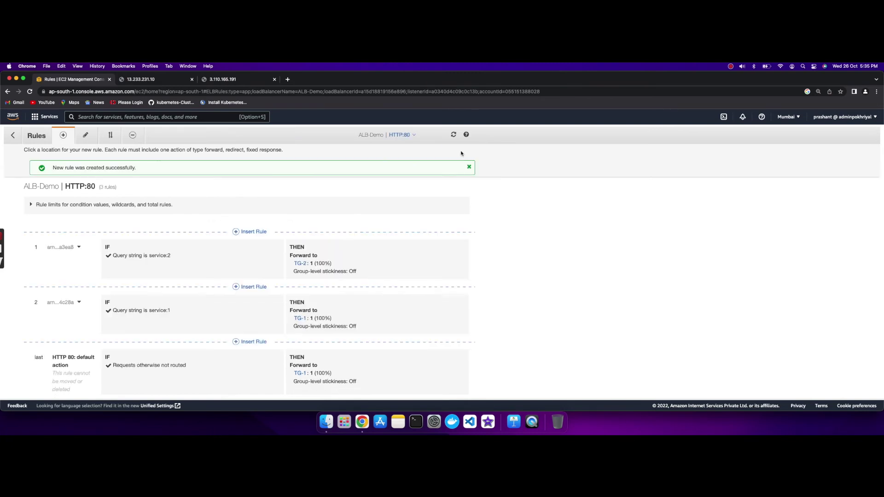
Step: Return to ALB-Demo's description, close the two instance web pages, and keep refreshing the load balancer's state until it is Active
{"action": "left_click", "coordinate": [13, 135]}
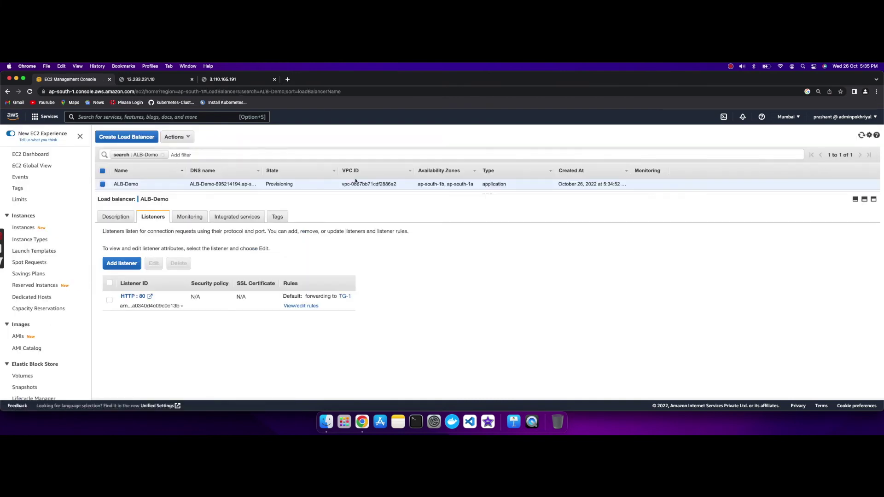
{"action": "left_click", "coordinate": [862, 135]}
{"action": "left_click", "coordinate": [117, 215]}
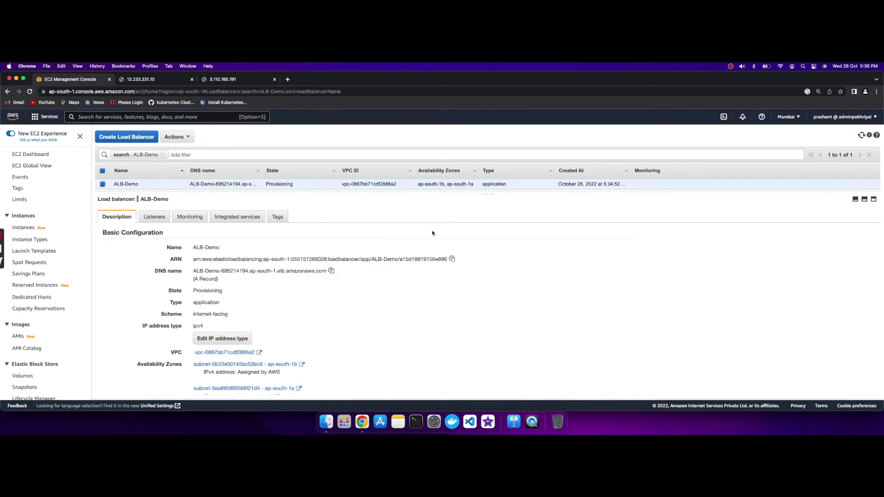
{"action": "left_click", "coordinate": [862, 136]}
{"action": "left_click", "coordinate": [861, 136]}
{"action": "left_click", "coordinate": [861, 137]}
{"action": "left_click", "coordinate": [192, 80]}
{"action": "left_click", "coordinate": [192, 80]}
{"action": "left_click", "coordinate": [863, 136]}
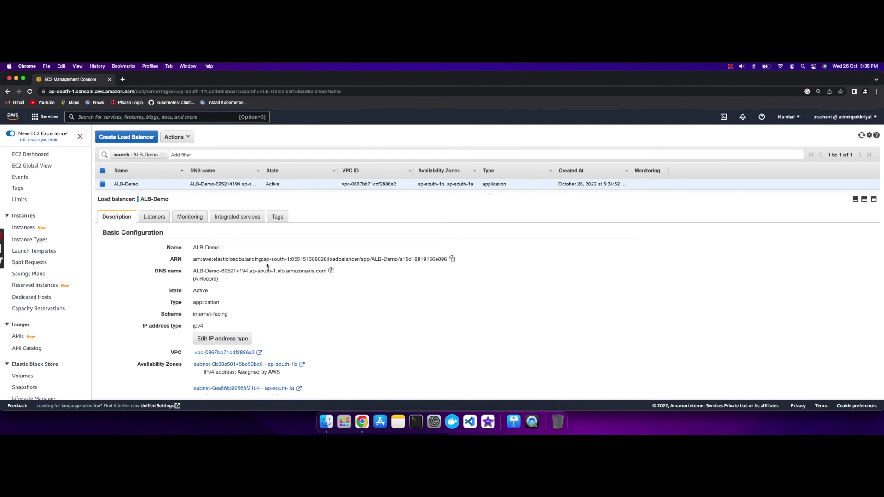
Step: Copy ALB-Demo's DNS name and load it over http in a new browser tab with the query string /?service=1
{"action": "left_click", "coordinate": [331, 271]}
{"action": "left_click", "coordinate": [123, 80]}
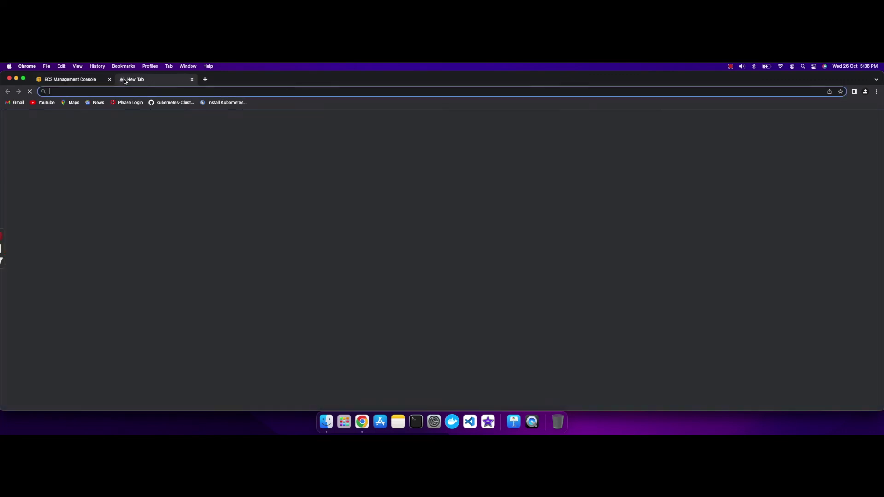
{"action": "type", "text": "http:"}
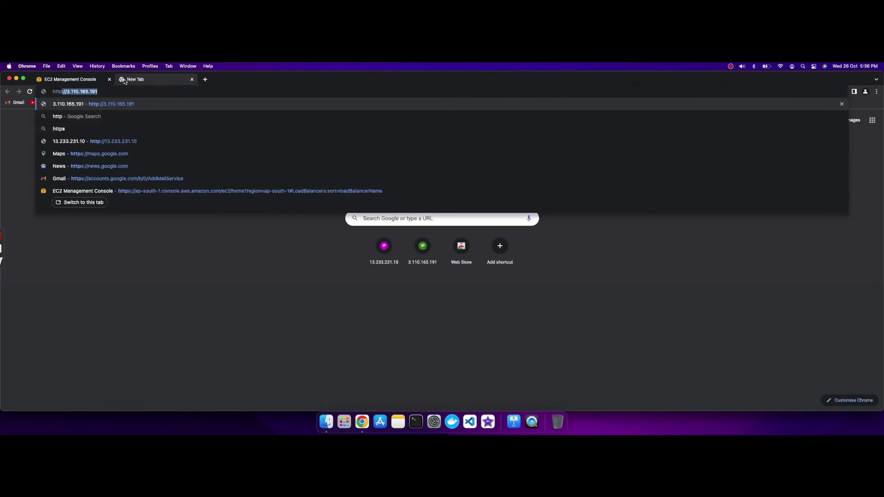
{"action": "type", "text": "//"}
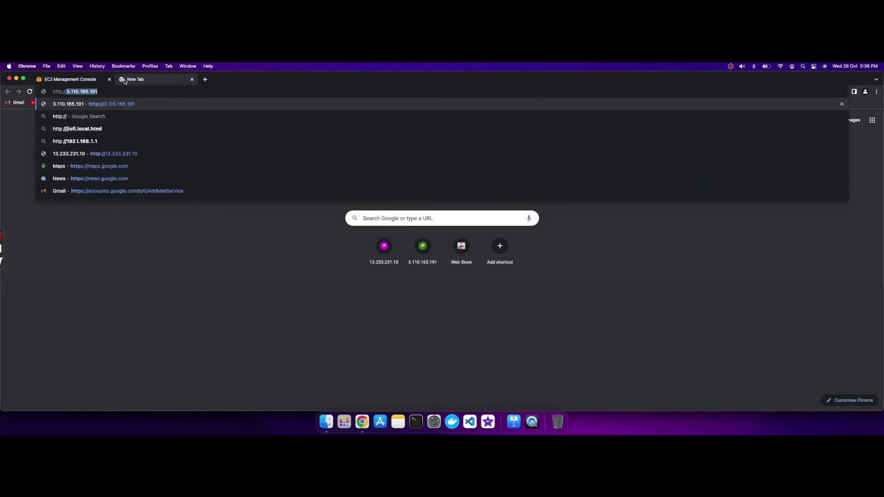
{"action": "key", "text": "super+v"}
{"action": "type", "text": "/?se"}
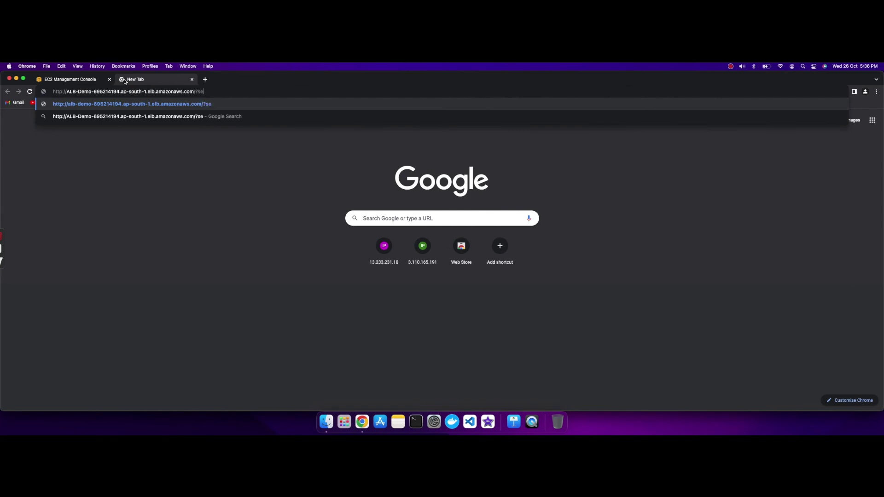
{"action": "type", "text": "rvice=1"}
{"action": "key", "text": "Return"}
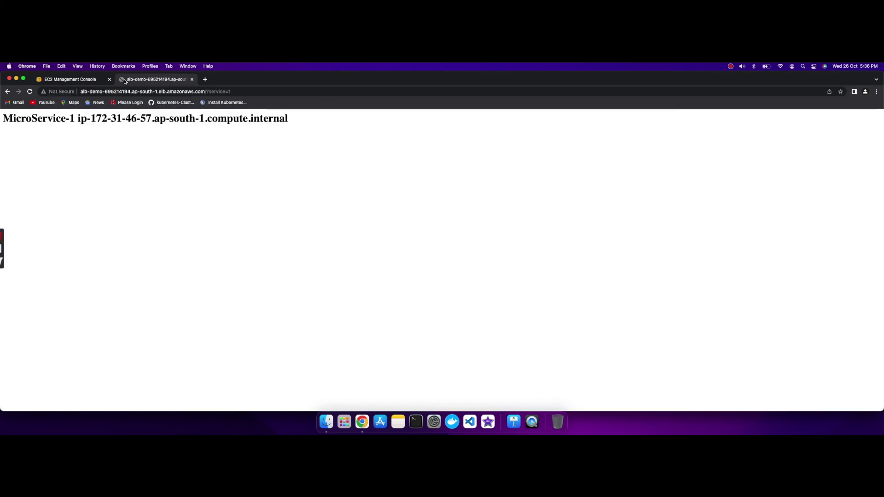
Step: Change the query string in the load balancer URL to service=2 and load the page
{"action": "left_click", "coordinate": [240, 91]}
{"action": "left_click", "coordinate": [244, 91]}
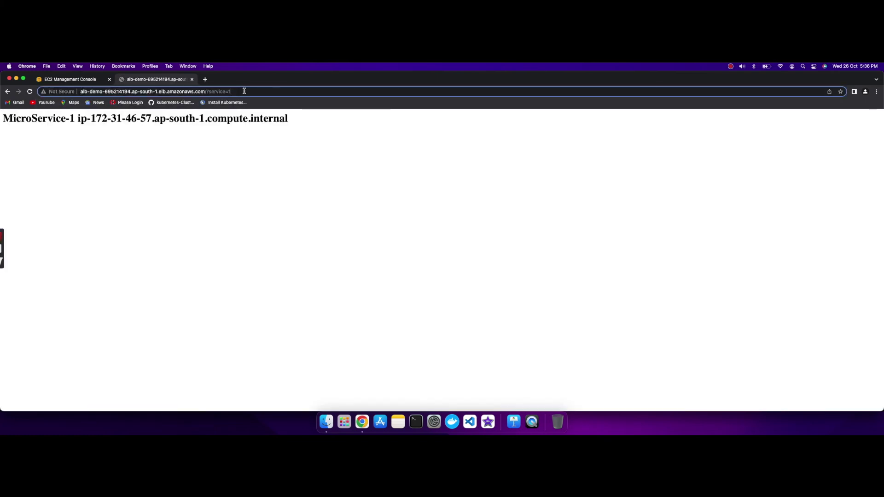
{"action": "key", "text": "BackSpace"}
{"action": "type", "text": "2"}
{"action": "key", "text": "Return"}
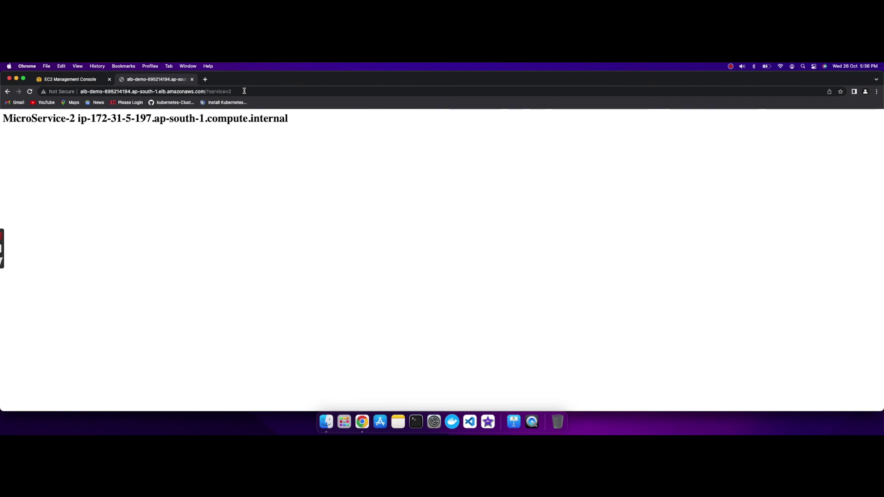
Step: Switch the load balancer URL back to service=1 and reload to recheck the TG-1 routing
{"action": "left_click", "coordinate": [244, 92]}
{"action": "double_click", "coordinate": [244, 91]}
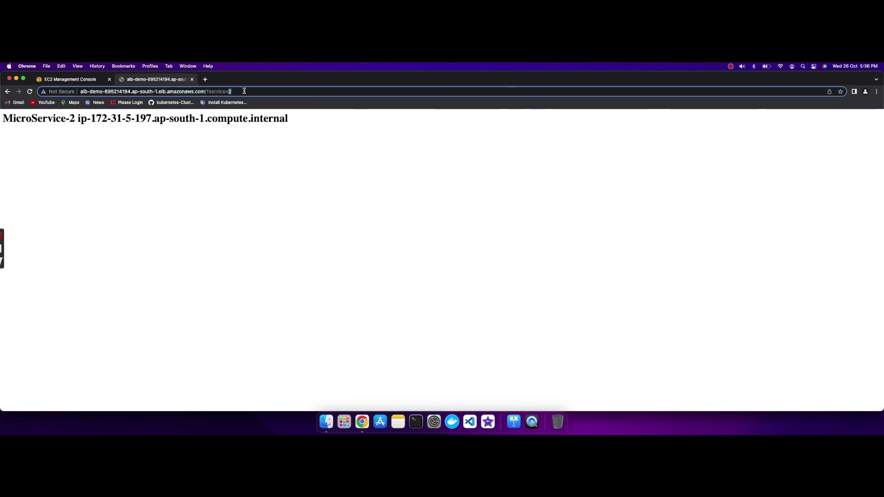
{"action": "key", "text": "BackSpace"}
{"action": "type", "text": "1"}
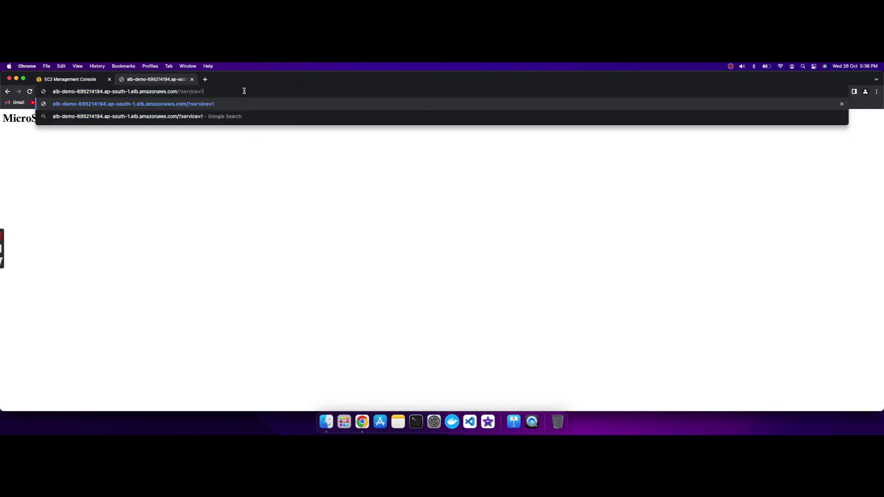
{"action": "key", "text": "Return"}
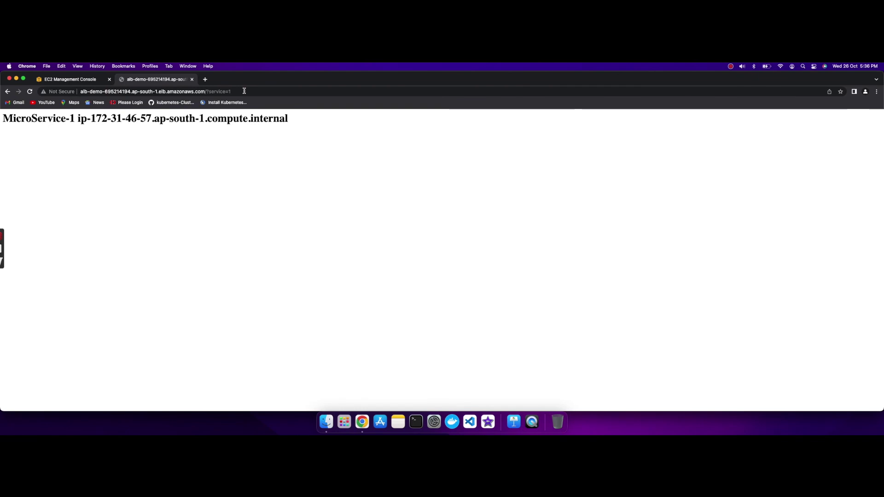
Step: Request the load balancer URL with service=2 again to recheck the TG-2 routing, and close the test page
{"action": "left_click", "coordinate": [244, 91]}
{"action": "left_click", "coordinate": [245, 92]}
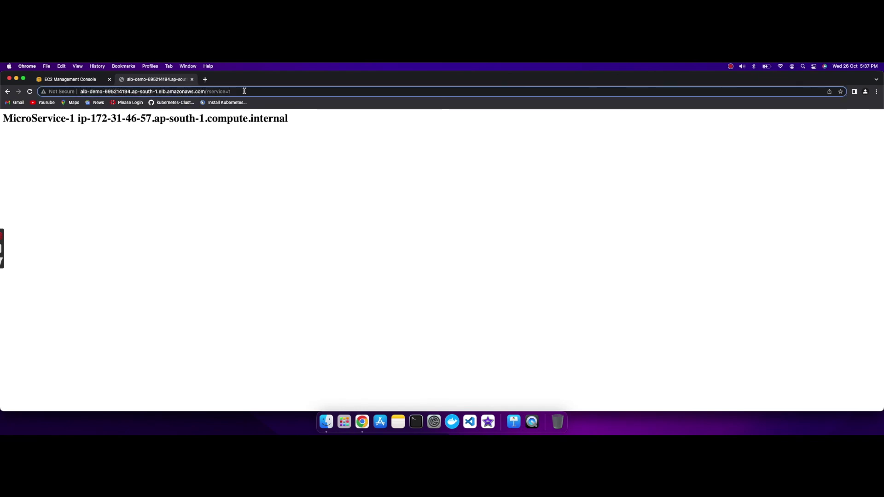
{"action": "key", "text": "BackSpace"}
{"action": "type", "text": "2"}
{"action": "key", "text": "Return"}
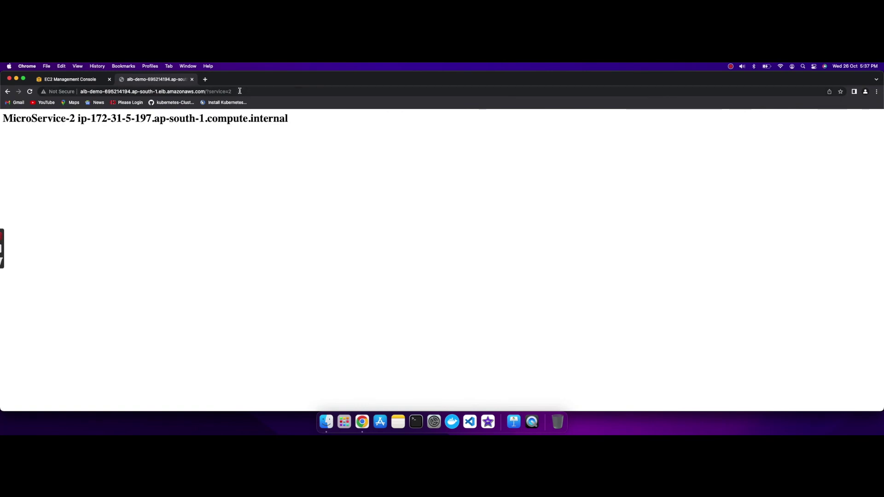
{"action": "left_click", "coordinate": [193, 80]}
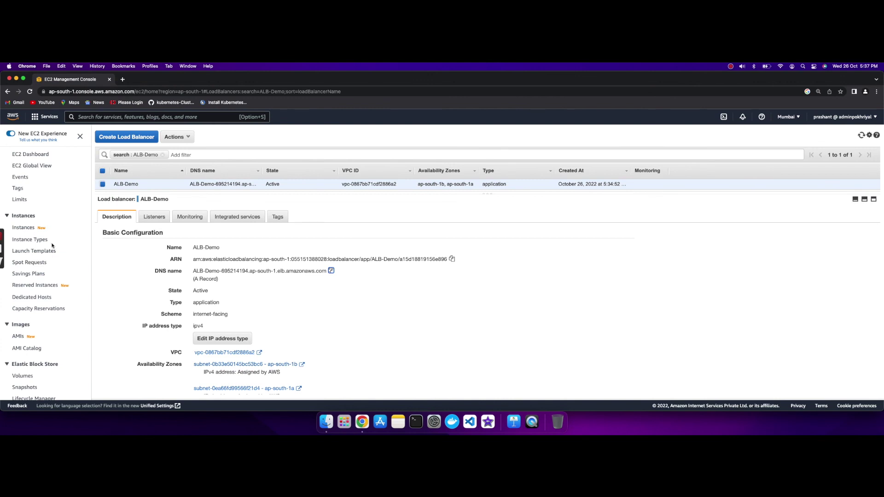
{"action": "scroll", "coordinate": [52, 246], "scroll_direction": "down", "scroll_amount": 2}
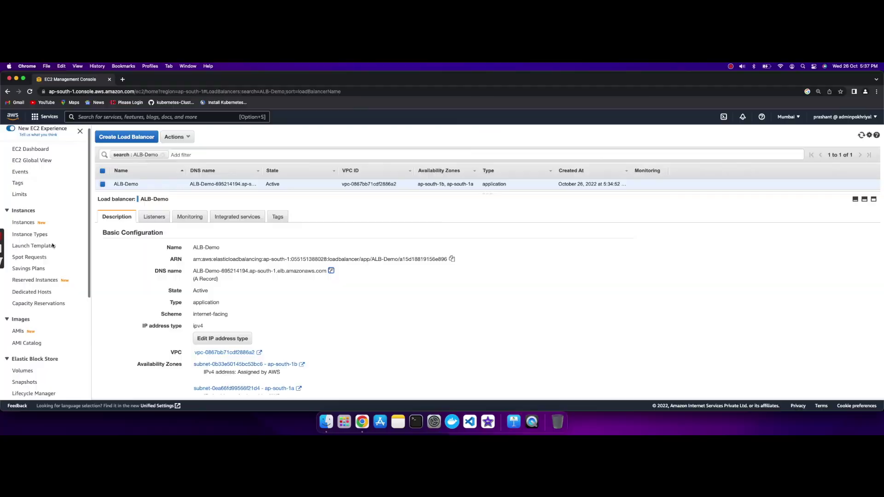
Step: Delete the ALB-Demo load balancer and confirm its deletion
{"action": "left_click", "coordinate": [191, 138]}
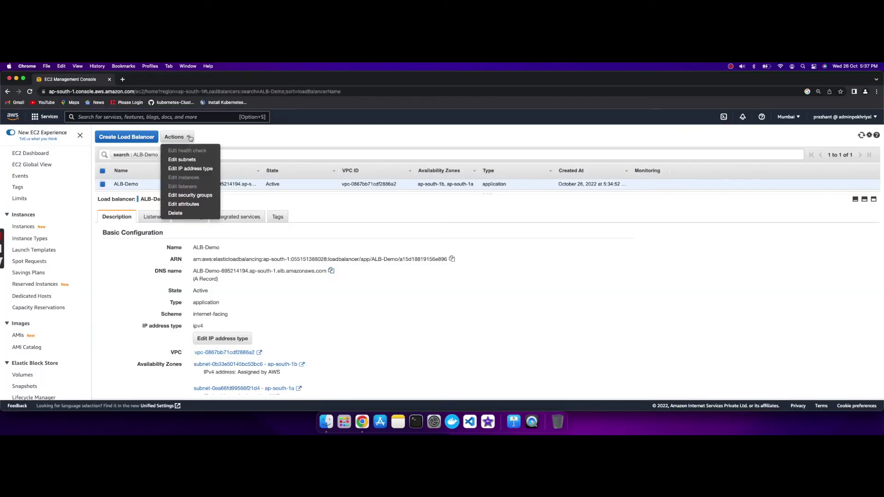
{"action": "left_click", "coordinate": [188, 214]}
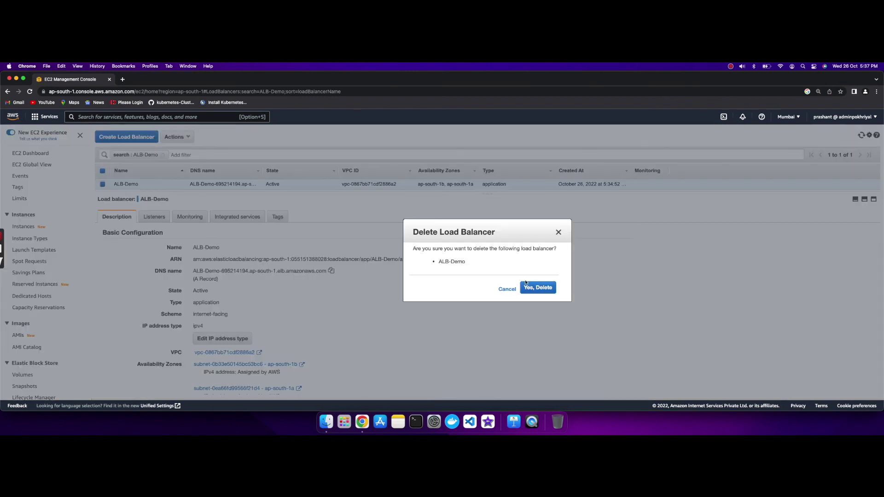
{"action": "left_click", "coordinate": [532, 292]}
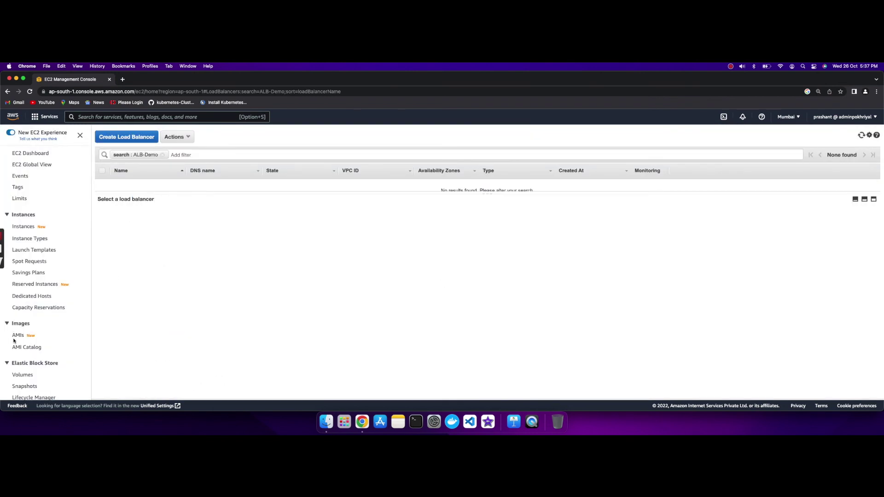
Step: Try to delete the target groups TG-1 and TG-2 together, dismiss the notification, and refresh the target group list
{"action": "scroll", "coordinate": [15, 342], "scroll_direction": "down", "scroll_amount": 5}
{"action": "left_click", "coordinate": [35, 344]}
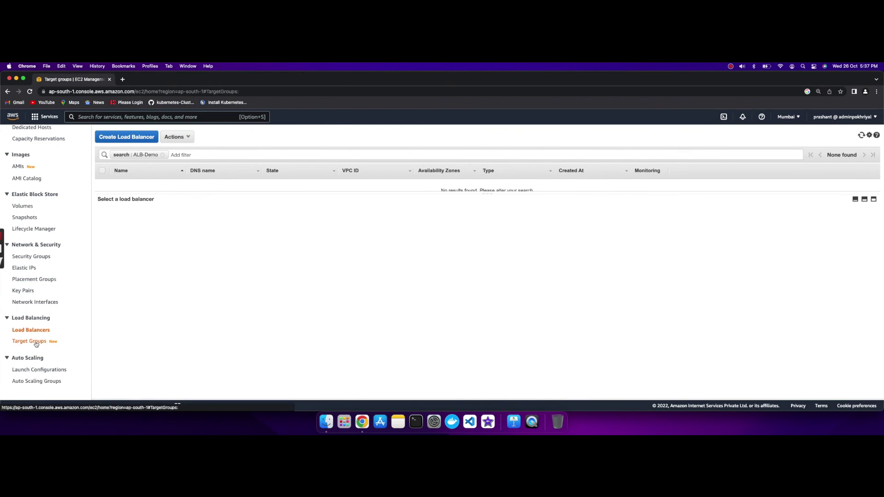
{"action": "left_click", "coordinate": [117, 210]}
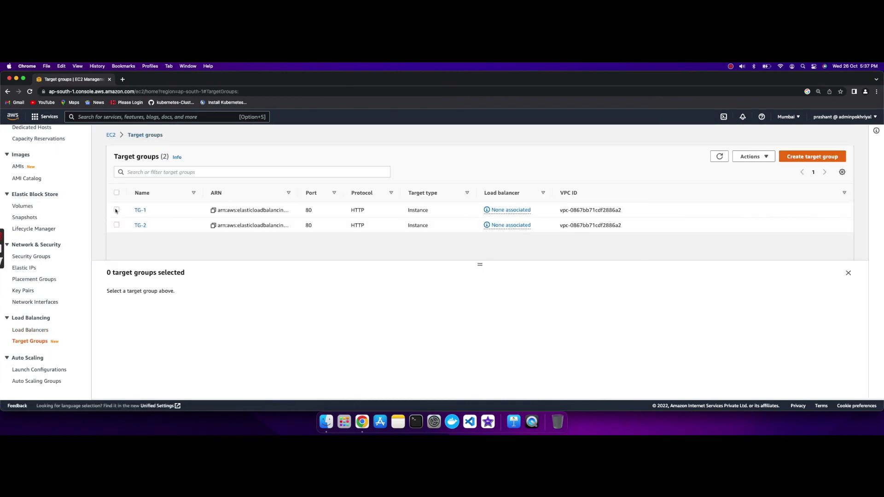
{"action": "left_click", "coordinate": [116, 225]}
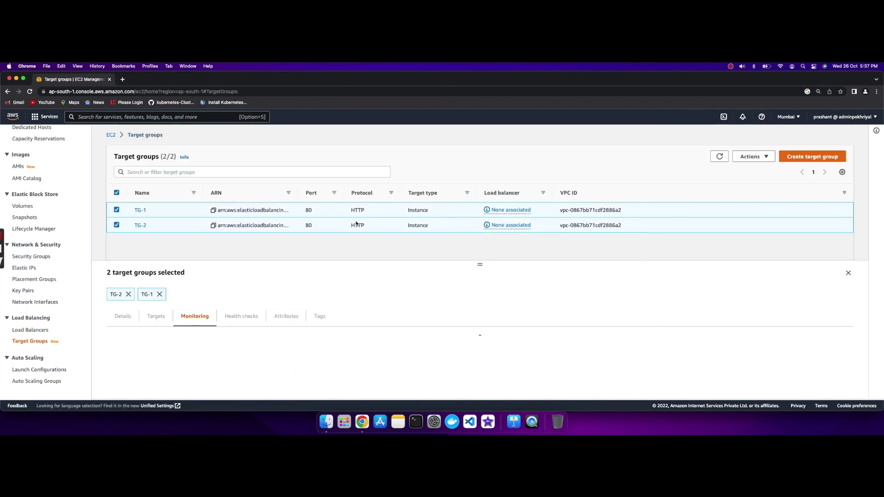
{"action": "left_click", "coordinate": [767, 157]}
{"action": "left_click", "coordinate": [747, 167]}
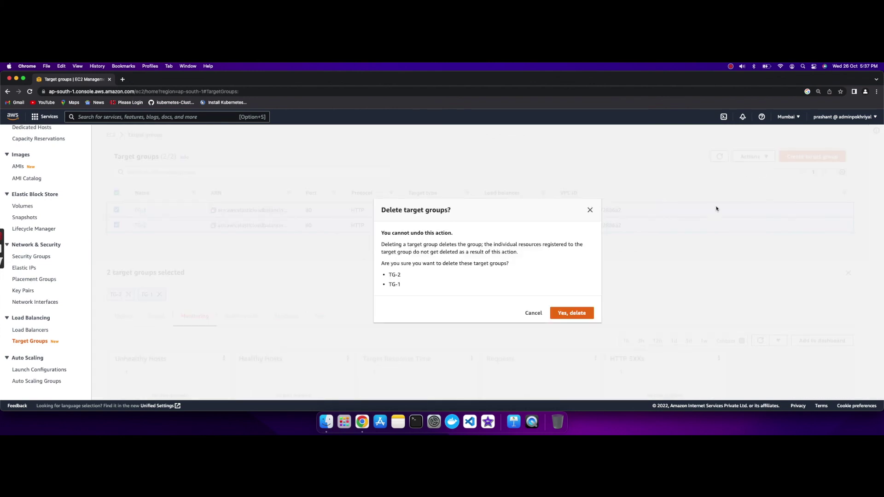
{"action": "left_click", "coordinate": [571, 316]}
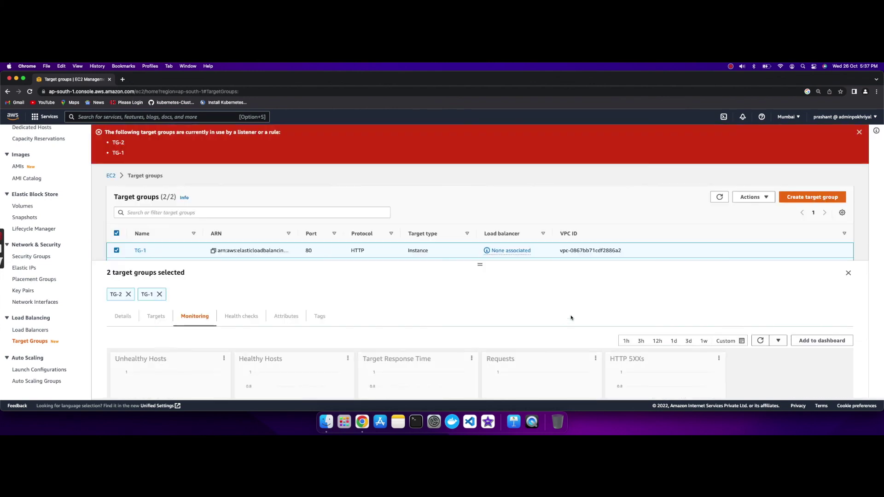
{"action": "left_click", "coordinate": [859, 132]}
{"action": "left_click", "coordinate": [719, 156]}
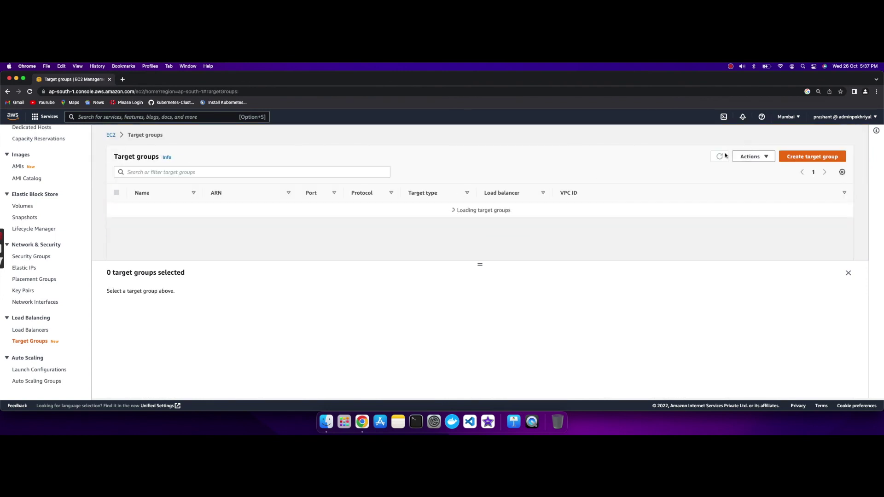
Step: Recheck the load balancer list, return to the target groups, and delete both TG-1 and TG-2
{"action": "left_click", "coordinate": [30, 330]}
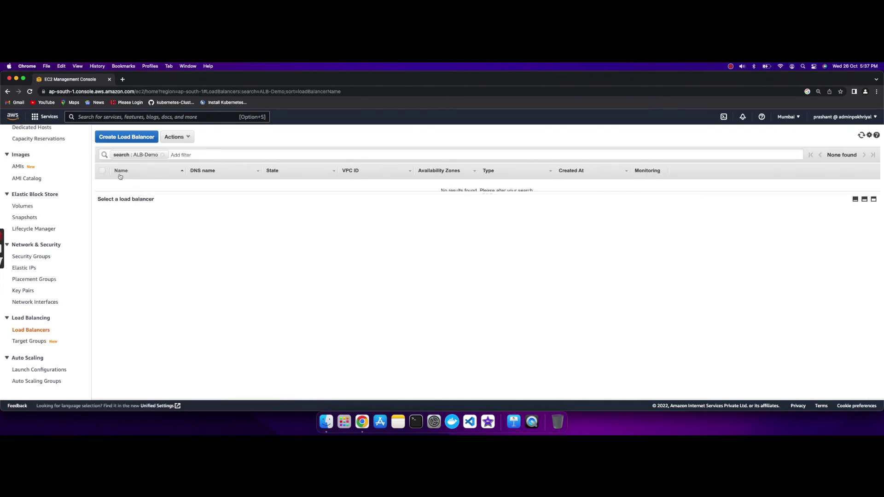
{"action": "left_click", "coordinate": [34, 341]}
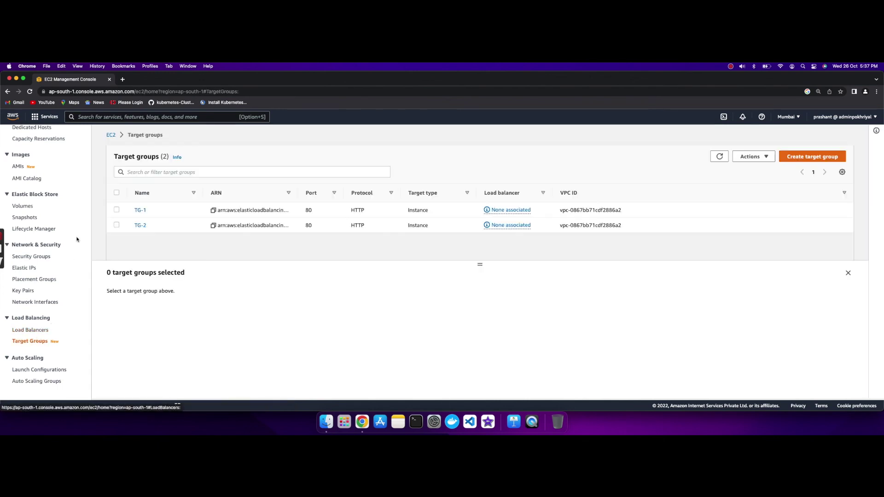
{"action": "left_click", "coordinate": [117, 209]}
{"action": "left_click", "coordinate": [116, 225]}
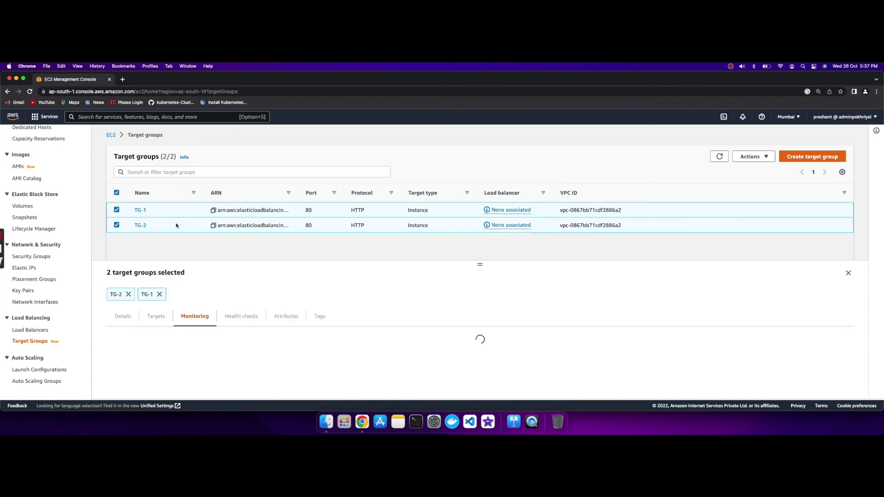
{"action": "left_click", "coordinate": [768, 157]}
{"action": "left_click", "coordinate": [760, 169]}
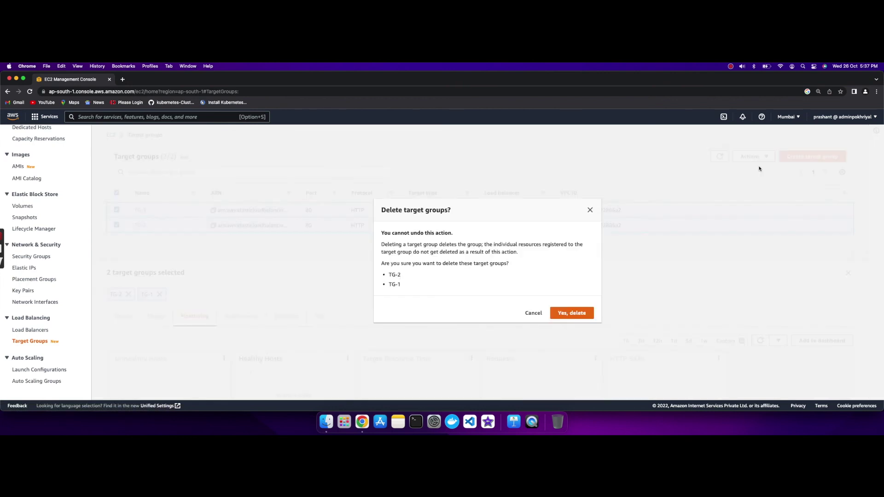
{"action": "left_click", "coordinate": [578, 313]}
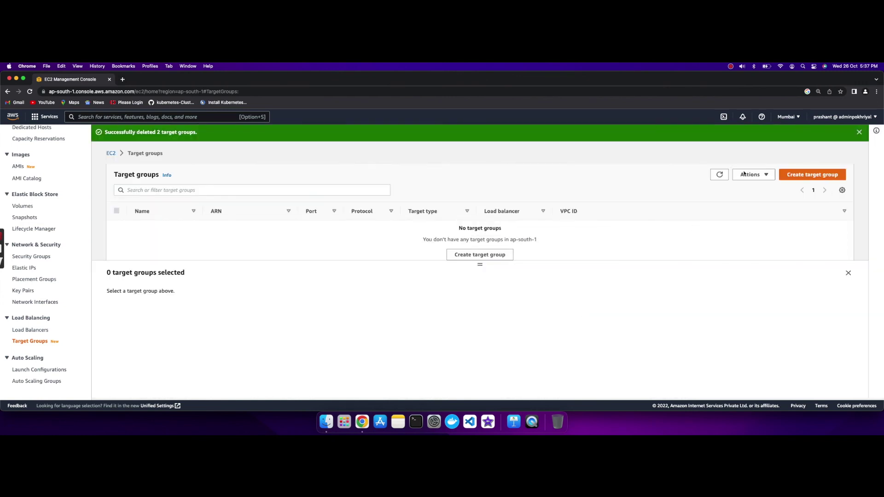
{"action": "left_click", "coordinate": [860, 134]}
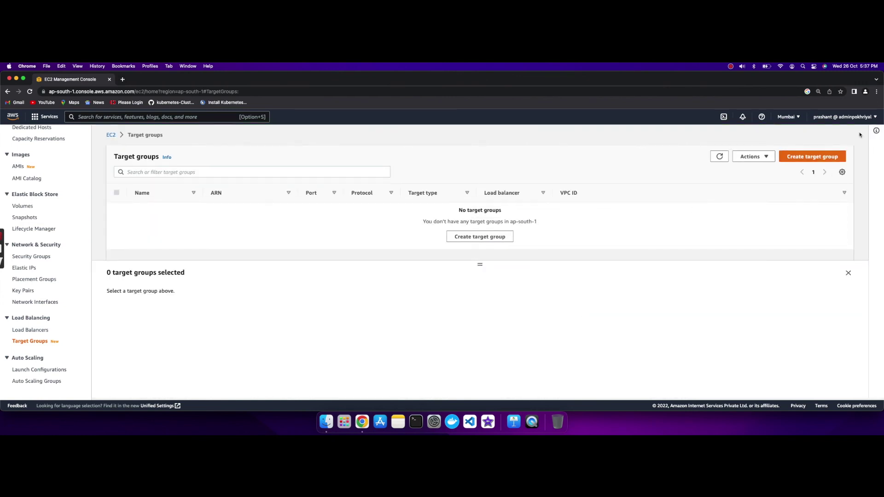
Step: Terminate the MicroService-1 and MicroService-2 EC2 instances together and refresh the instance list
{"action": "scroll", "coordinate": [45, 282], "scroll_direction": "up", "scroll_amount": 5}
{"action": "scroll", "coordinate": [44, 282], "scroll_direction": "up", "scroll_amount": 2}
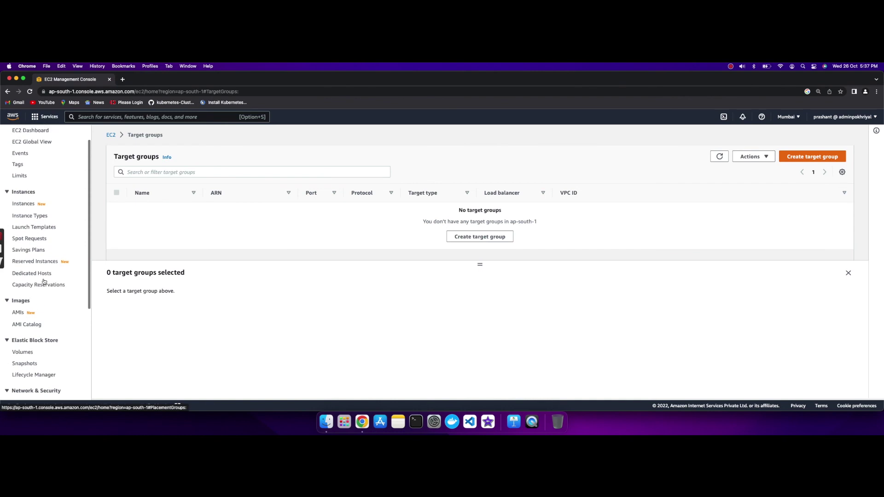
{"action": "left_click", "coordinate": [28, 206]}
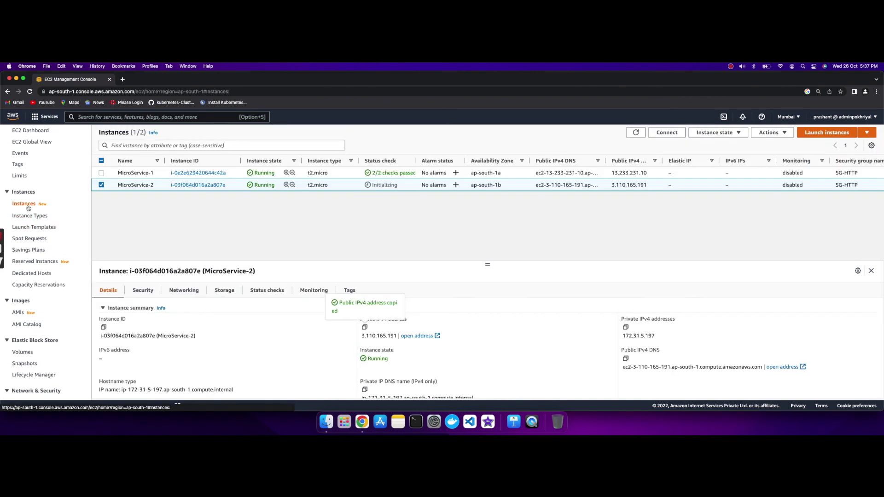
{"action": "left_click", "coordinate": [101, 172]}
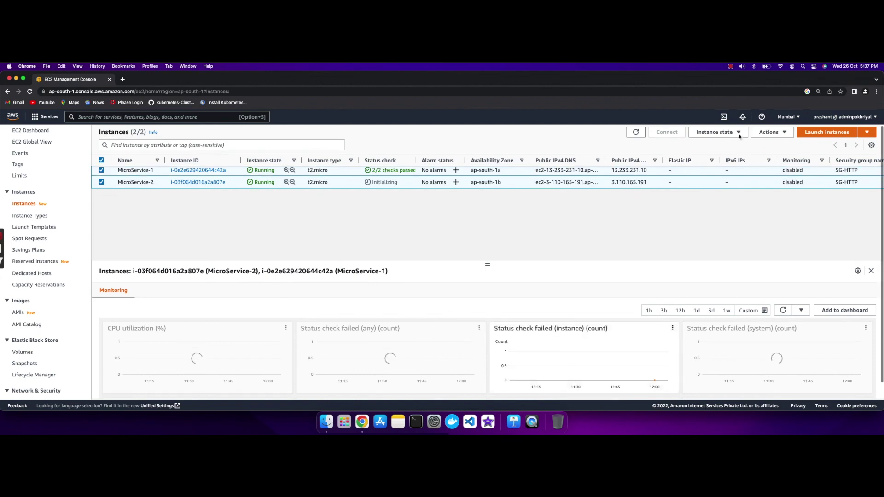
{"action": "left_click", "coordinate": [718, 133]}
{"action": "left_click", "coordinate": [725, 193]}
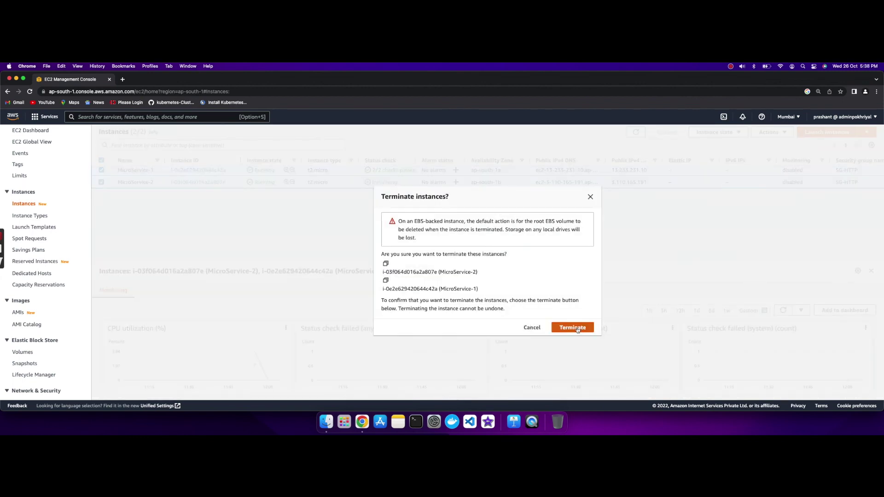
{"action": "left_click", "coordinate": [577, 328]}
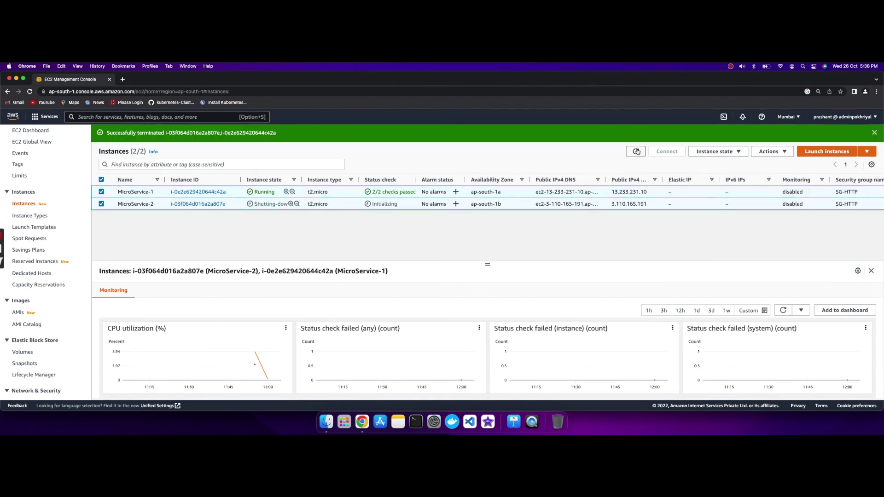
{"action": "left_click", "coordinate": [637, 152]}
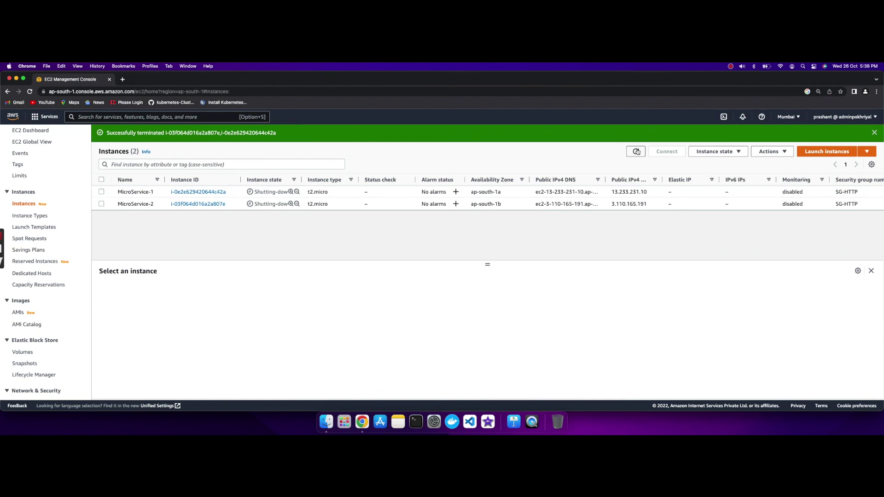